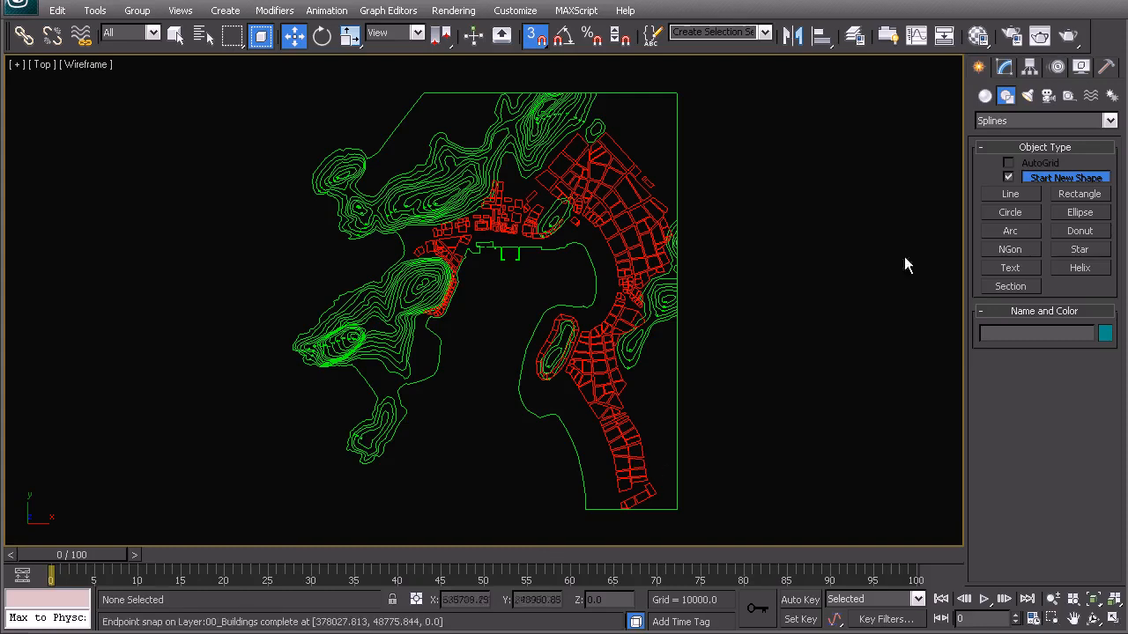
- Create a Point helper and position it at the world origin, X 0, Y 0, Z 0
{"action": "left_click", "coordinate": [1071, 97]}
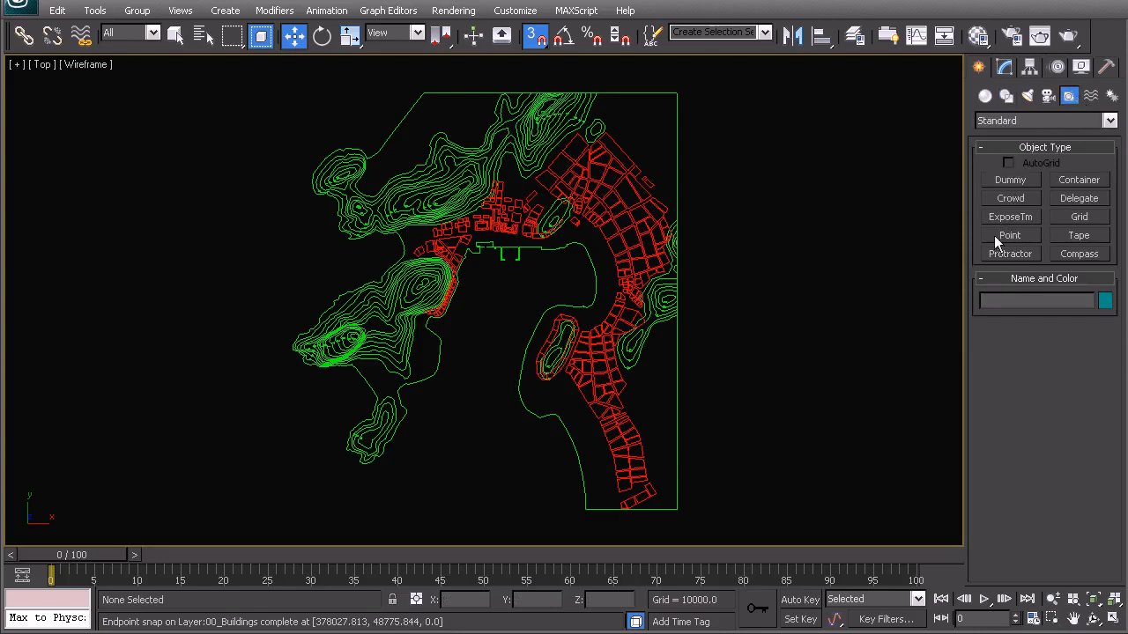
{"action": "left_click", "coordinate": [1005, 236]}
{"action": "left_click", "coordinate": [249, 497]}
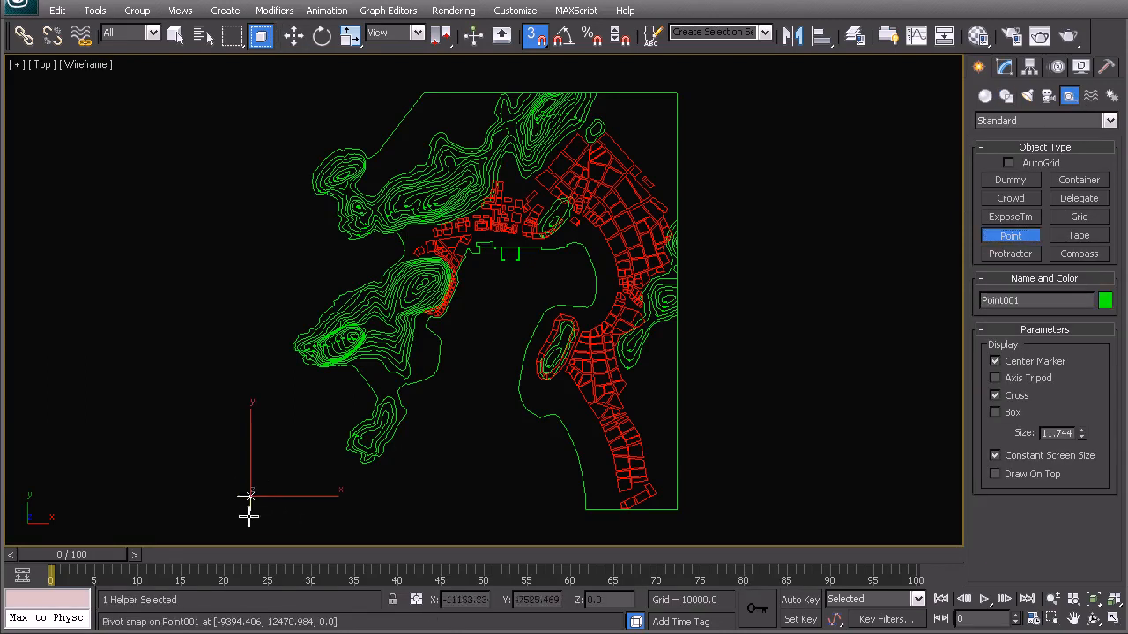
{"action": "key", "text": "w"}
{"action": "right_click", "coordinate": [494, 600]}
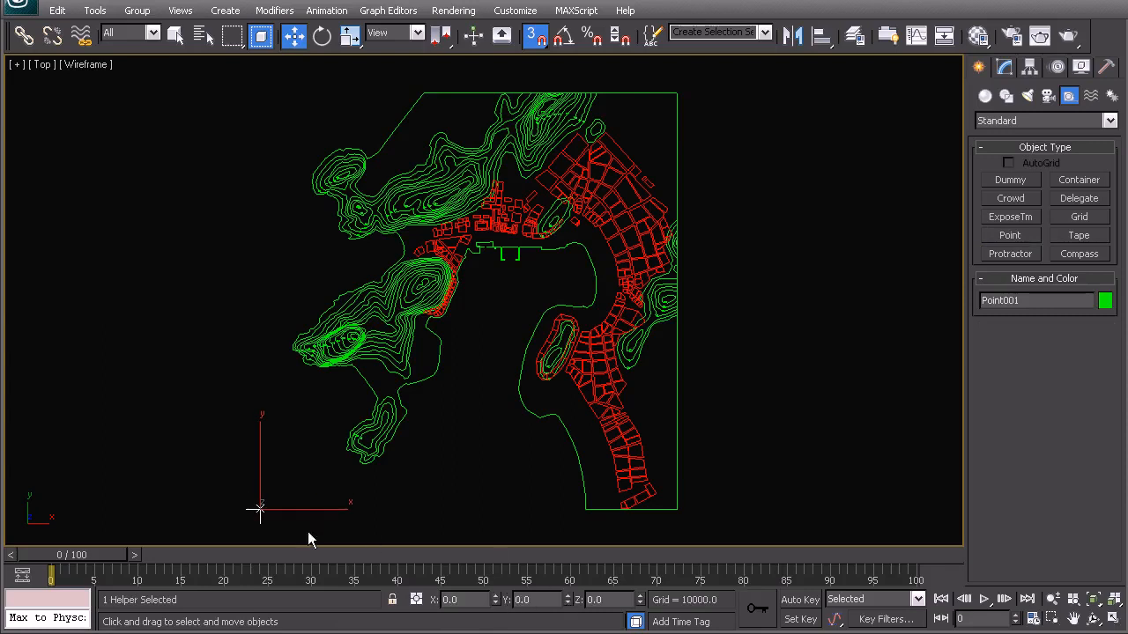
{"action": "left_click", "coordinate": [266, 389]}
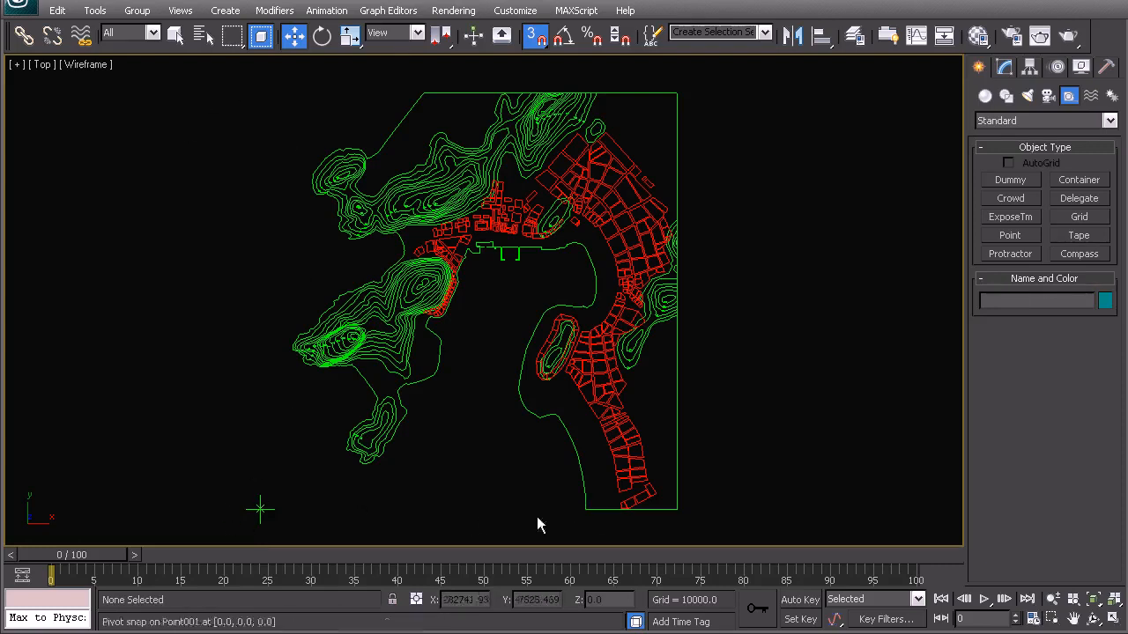
- Draw a rectangle spline about 410738.7 by 410738.7 from the map's upper-right corner to the Point helper at the origin
{"action": "left_click", "coordinate": [1006, 97]}
{"action": "left_click", "coordinate": [1079, 194]}
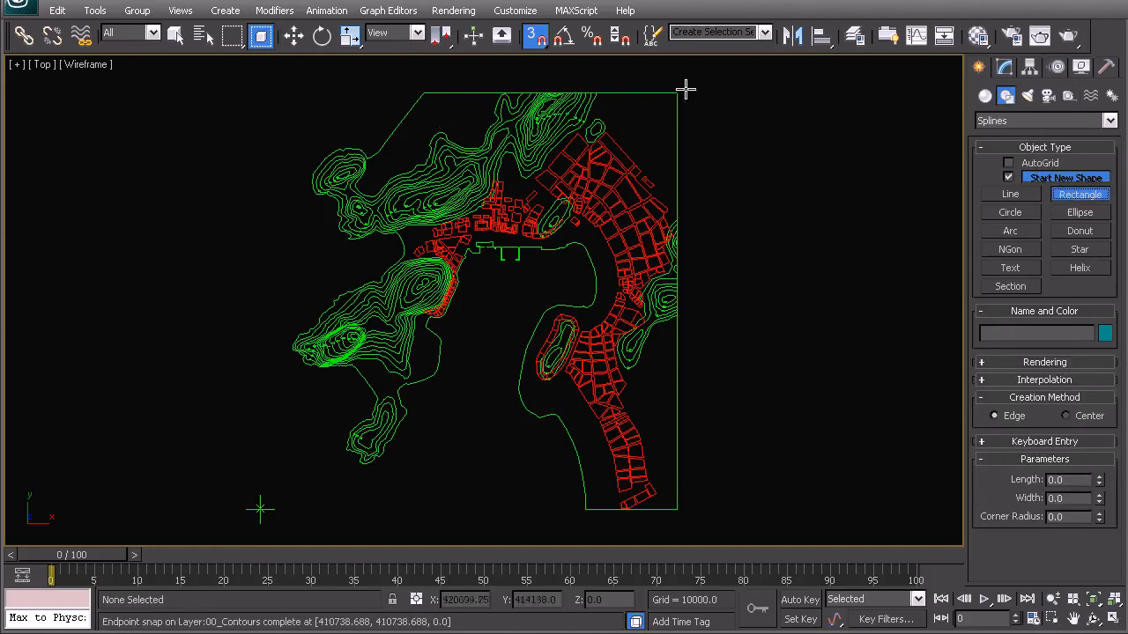
{"action": "left_click_drag", "start_coordinate": [677, 92], "coordinate": [260, 509]}
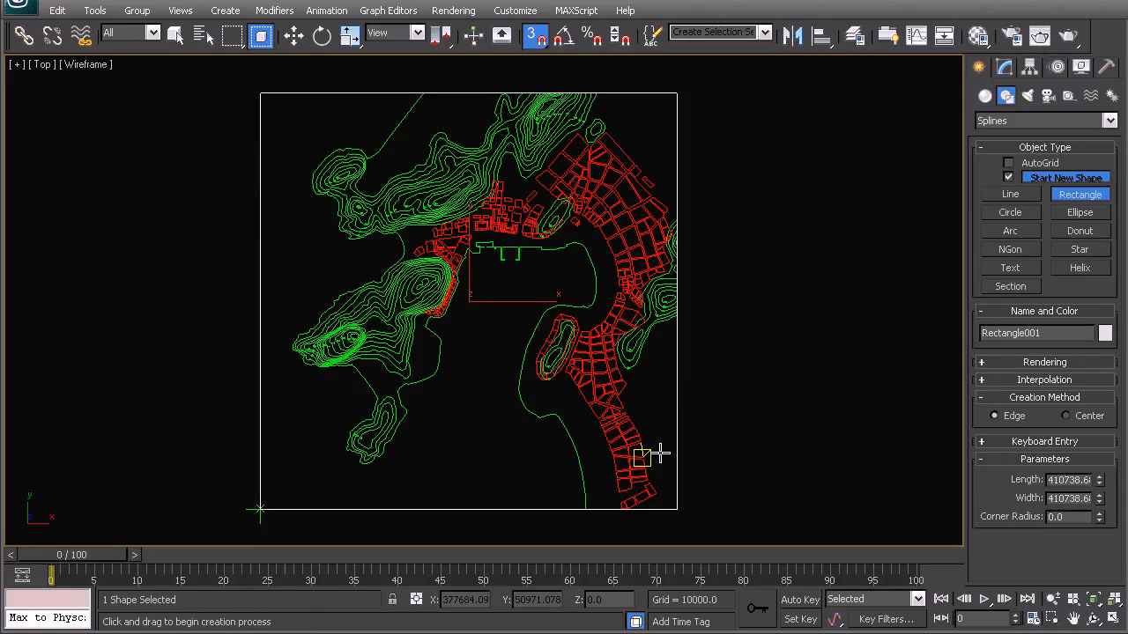
{"action": "right_click", "coordinate": [714, 455]}
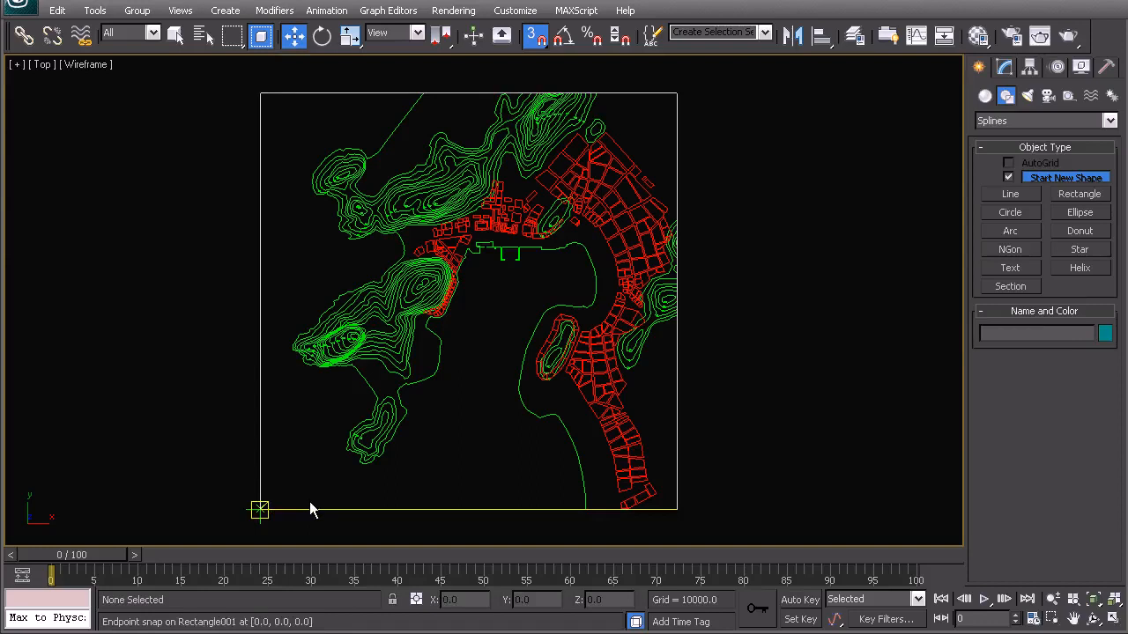
- Convert the new rectangle to an Editable Spline
{"action": "left_click", "coordinate": [260, 146]}
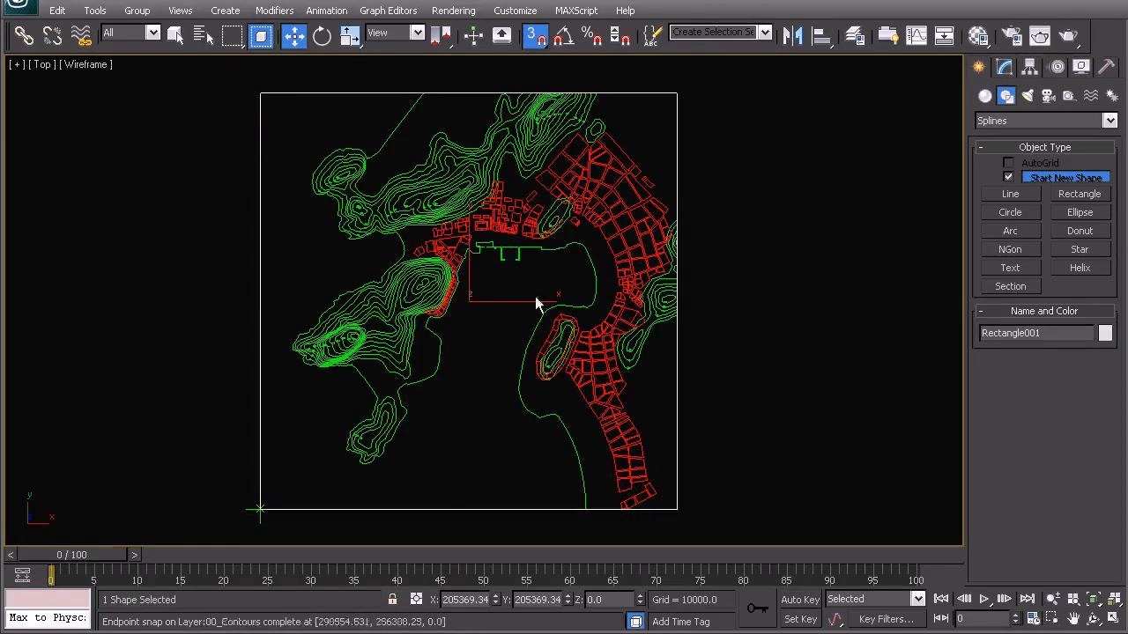
{"action": "right_click", "coordinate": [529, 162]}
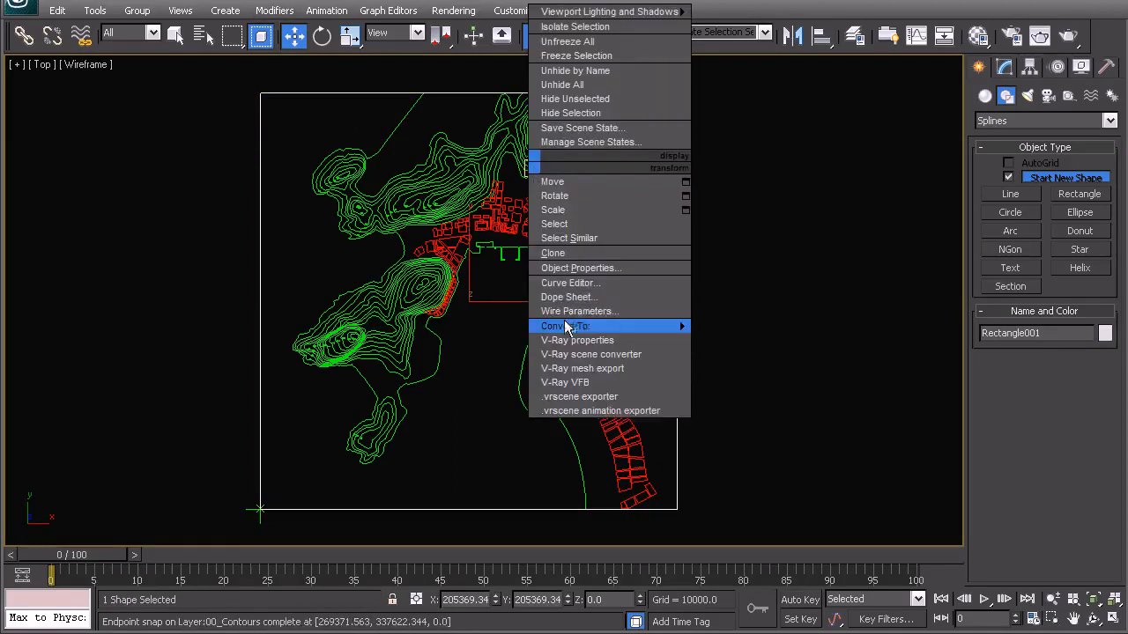
{"action": "mouse_move", "coordinate": [585, 328]}
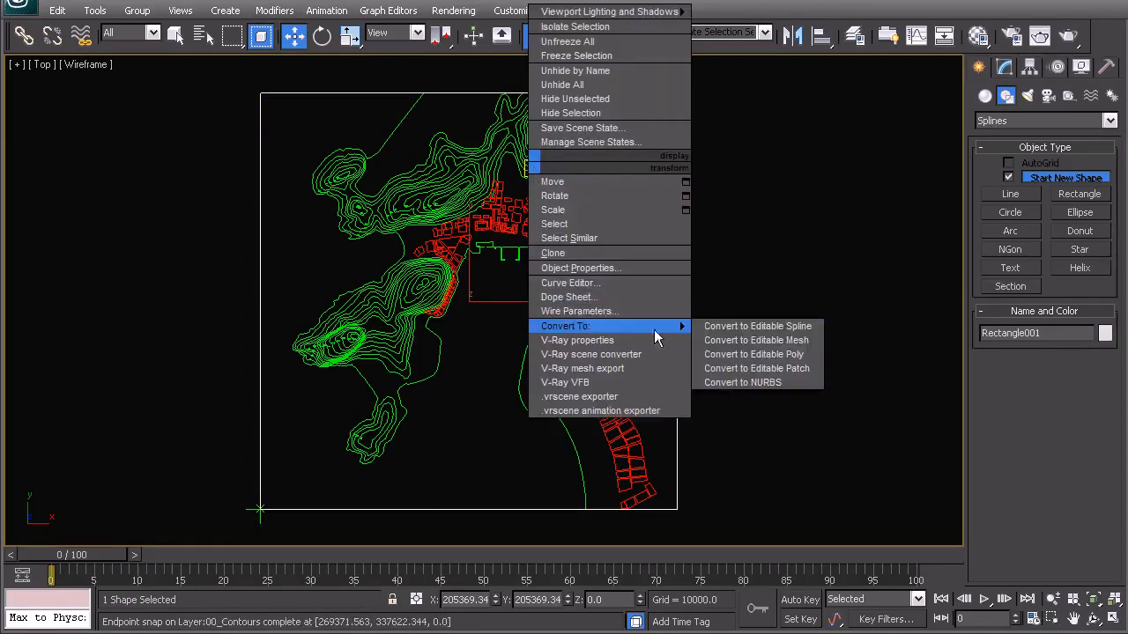
{"action": "left_click", "coordinate": [772, 328]}
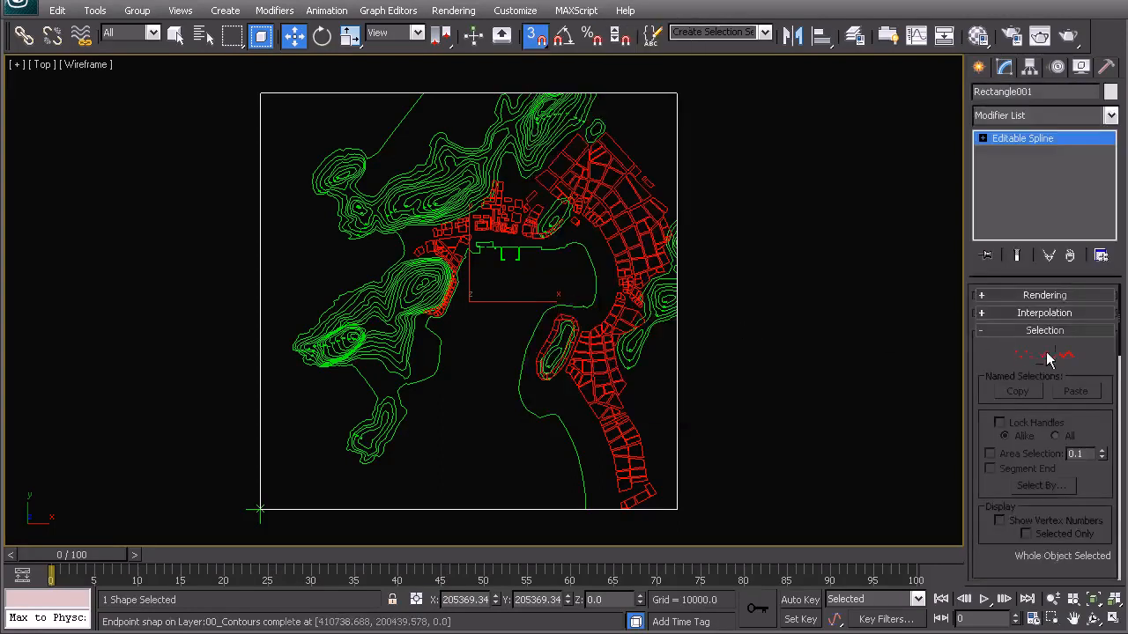
- Refine the rectangle spline with a vertex on its upper edge and another on its lower edge, near the coastline's ends
{"action": "left_click", "coordinate": [1043, 356]}
{"action": "right_click", "coordinate": [571, 239]}
{"action": "left_click", "coordinate": [561, 308]}
{"action": "middle_click_drag", "start_coordinate": [409, 150], "coordinate": [414, 279]}
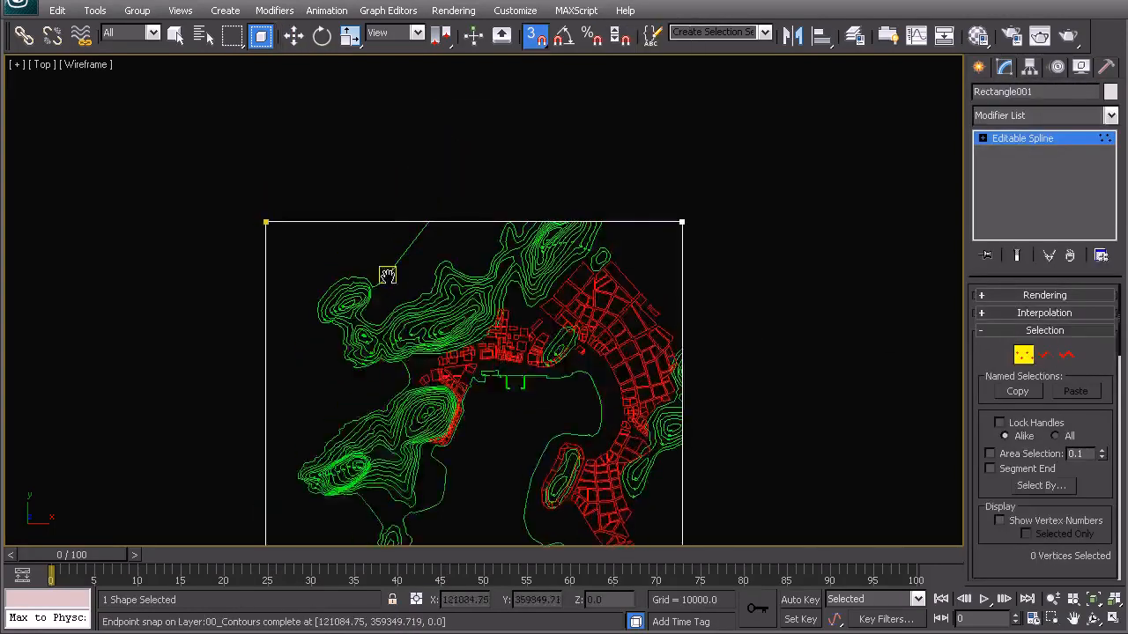
{"action": "scroll", "coordinate": [414, 278], "scroll_direction": "up", "scroll_amount": 6}
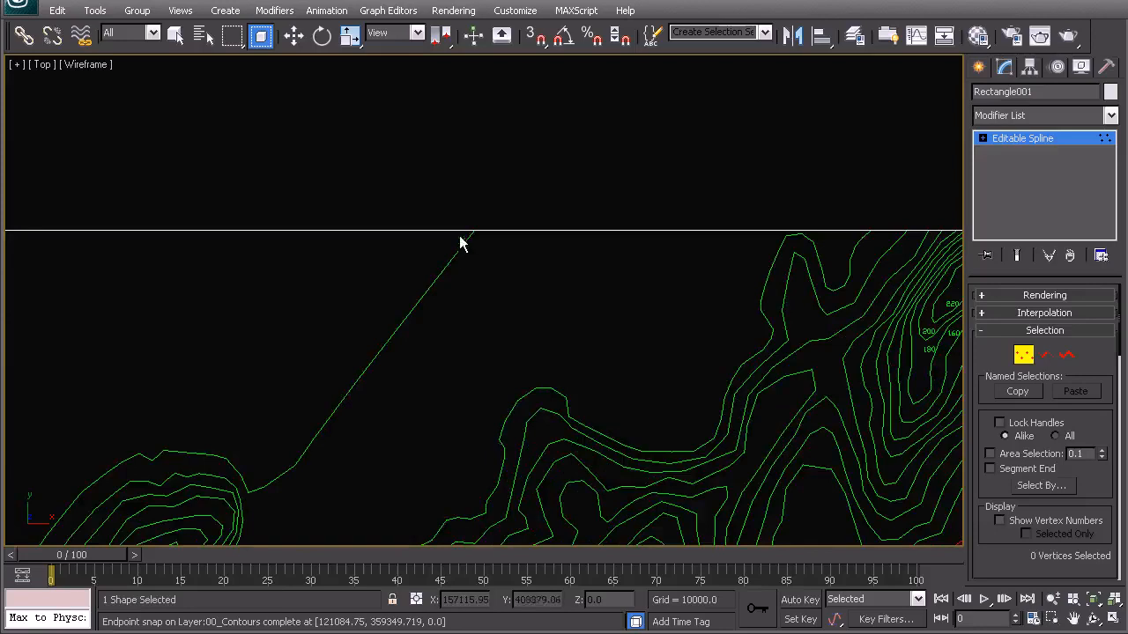
{"action": "scroll", "coordinate": [428, 285], "scroll_direction": "down", "scroll_amount": 6}
{"action": "middle_click_drag", "start_coordinate": [427, 315], "coordinate": [373, 104]}
{"action": "scroll", "coordinate": [479, 290], "scroll_direction": "up", "scroll_amount": 6}
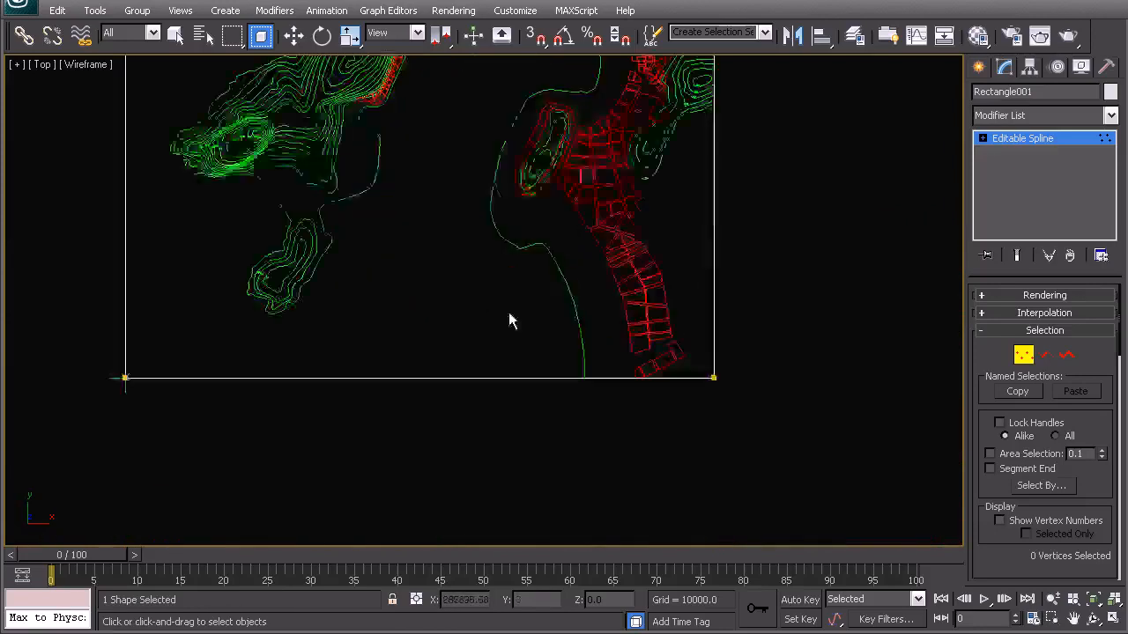
{"action": "scroll", "coordinate": [634, 423], "scroll_direction": "down", "scroll_amount": 3}
{"action": "key", "text": "w"}
- Move the lower edge's new vertex onto the coastline's end with Endpoint snapping and make it a corner vertex
{"action": "scroll", "coordinate": [629, 410], "scroll_direction": "up", "scroll_amount": 2}
{"action": "left_click", "coordinate": [689, 449]}
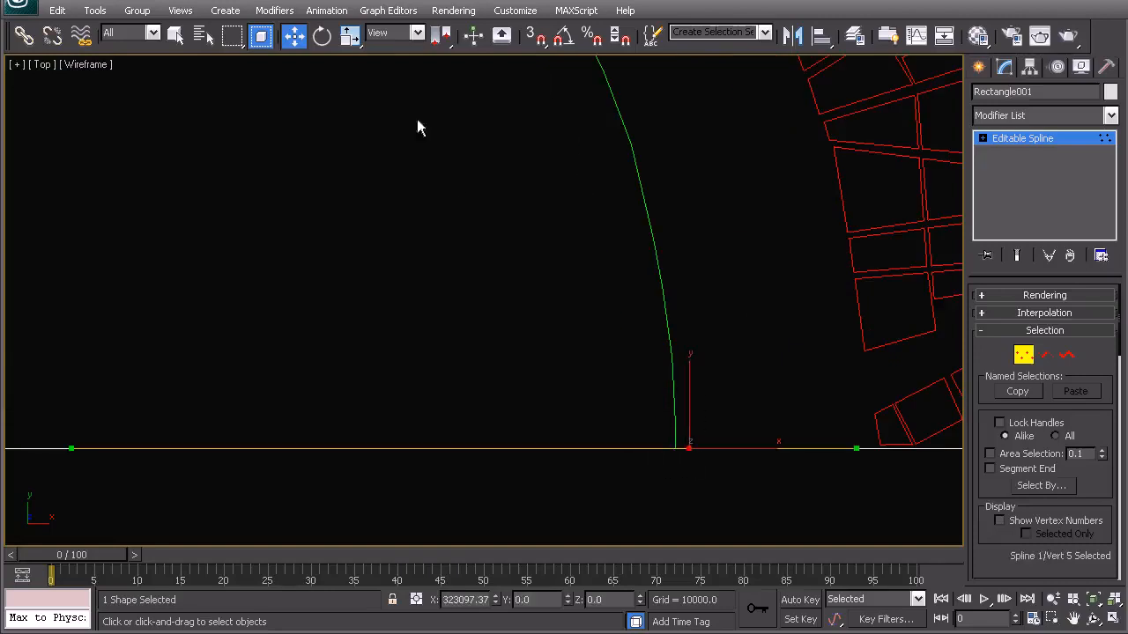
{"action": "left_click", "coordinate": [535, 35]}
{"action": "right_click", "coordinate": [537, 37]}
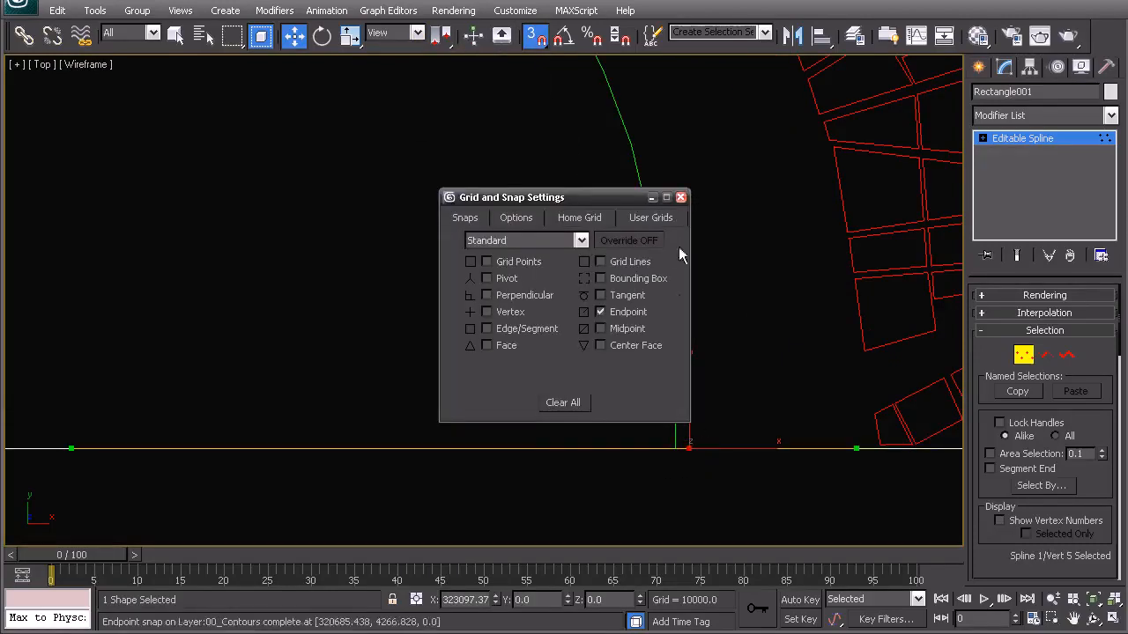
{"action": "left_click", "coordinate": [680, 197]}
{"action": "scroll", "coordinate": [536, 399], "scroll_direction": "down", "scroll_amount": 5}
{"action": "right_click", "coordinate": [541, 316]}
{"action": "left_click", "coordinate": [520, 212]}
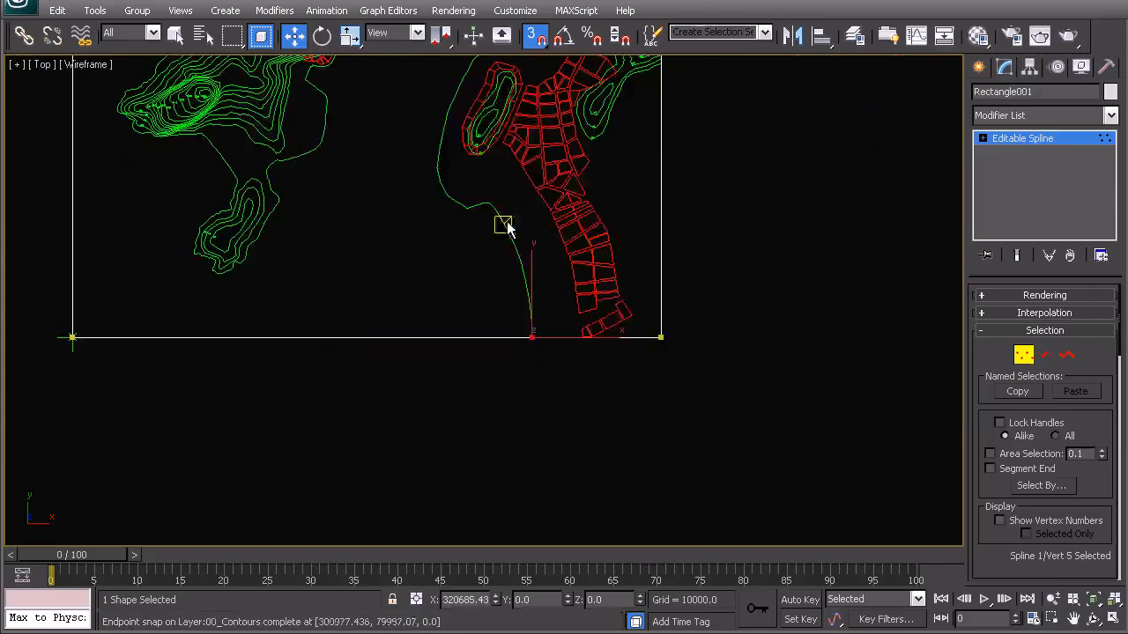
- Select all vertices of the rectangle spline and convert them to corner vertices
{"action": "scroll", "coordinate": [447, 235], "scroll_direction": "down", "scroll_amount": 4}
{"action": "middle_click_drag", "start_coordinate": [385, 78], "coordinate": [433, 241]}
{"action": "scroll", "coordinate": [432, 242], "scroll_direction": "up", "scroll_amount": 2}
{"action": "key", "text": "ctrl+a"}
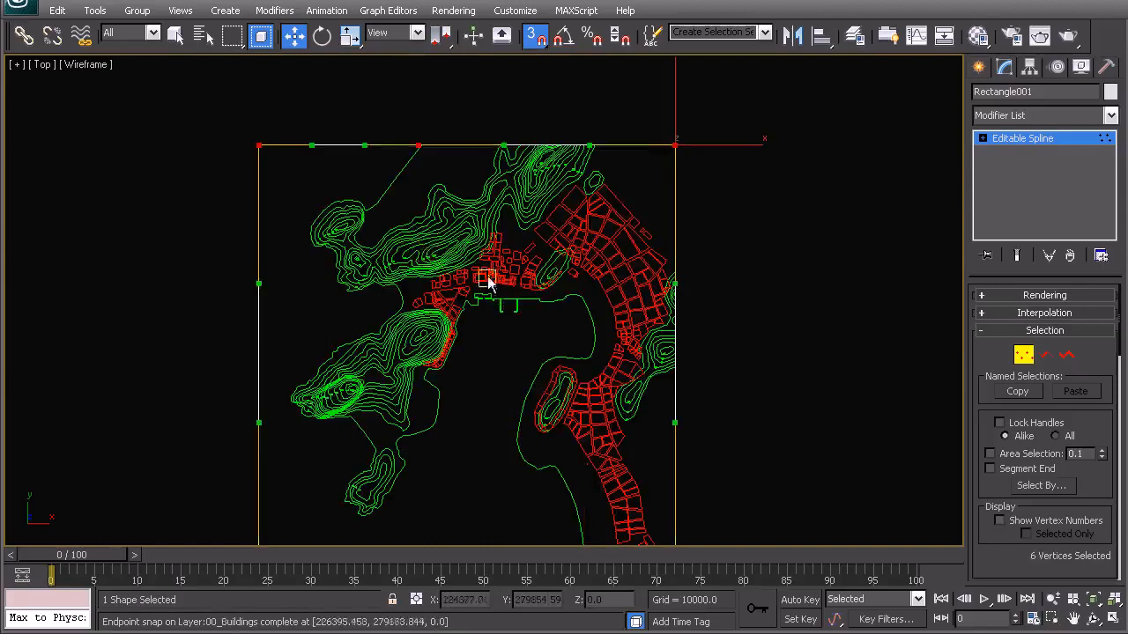
{"action": "right_click", "coordinate": [481, 273]}
{"action": "left_click", "coordinate": [448, 165]}
- Snap the upper edge's inserted vertex onto the coastline's upper endpoint
{"action": "left_click_drag", "start_coordinate": [410, 115], "coordinate": [430, 171]}
{"action": "scroll", "coordinate": [395, 184], "scroll_direction": "up", "scroll_amount": 3}
{"action": "scroll", "coordinate": [440, 344], "scroll_direction": "up", "scroll_amount": 5}
{"action": "middle_click_drag", "start_coordinate": [428, 283], "coordinate": [472, 391]}
{"action": "scroll", "coordinate": [399, 284], "scroll_direction": "up", "scroll_amount": 2}
{"action": "left_click_drag", "start_coordinate": [427, 307], "coordinate": [473, 303]}
{"action": "left_click", "coordinate": [486, 306]}
{"action": "scroll", "coordinate": [489, 305], "scroll_direction": "down", "scroll_amount": 3}
{"action": "scroll", "coordinate": [491, 323], "scroll_direction": "down", "scroll_amount": 3}
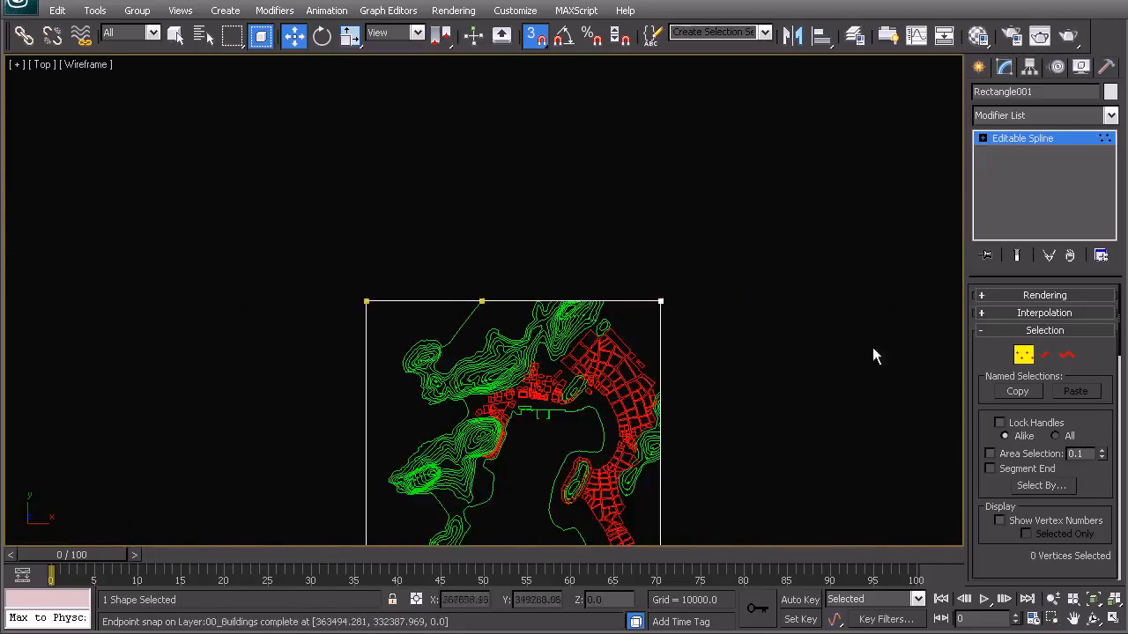
- Detach the three rectangle segments on the land side, between the two inserted vertices, as a separate shape
{"action": "left_click", "coordinate": [1044, 357]}
{"action": "middle_click_drag", "start_coordinate": [646, 366], "coordinate": [624, 326]}
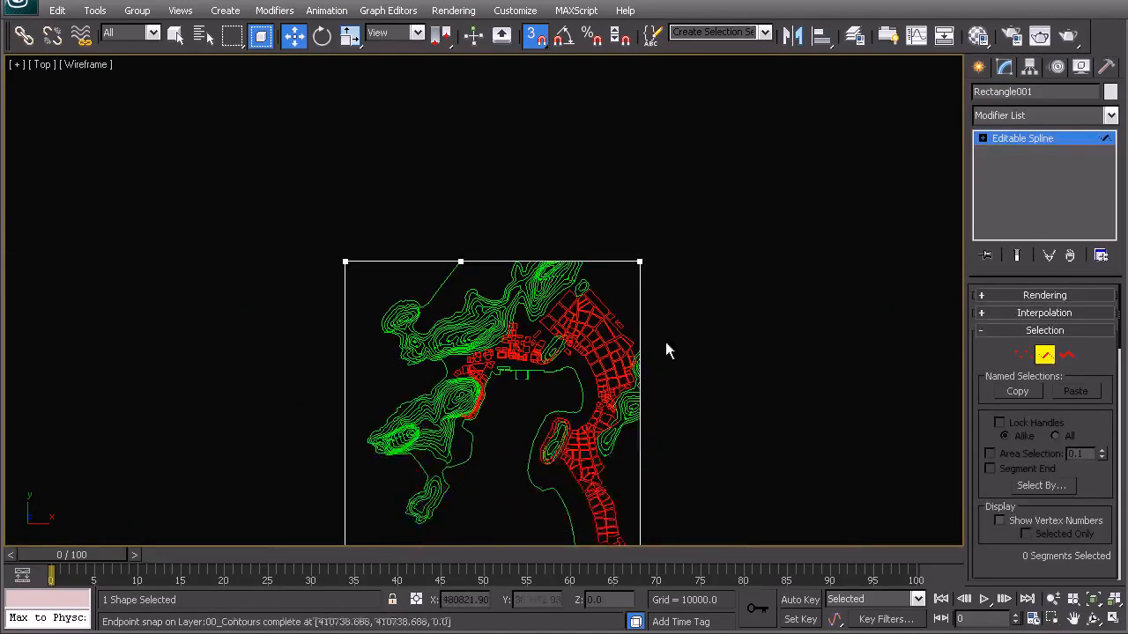
{"action": "middle_click_drag", "start_coordinate": [679, 388], "coordinate": [588, 311]}
{"action": "left_click", "coordinate": [259, 35]}
{"action": "left_click_drag", "start_coordinate": [627, 274], "coordinate": [515, 160]}
{"action": "left_click_drag", "start_coordinate": [530, 451], "coordinate": [529, 450], "text": "ctrl"}
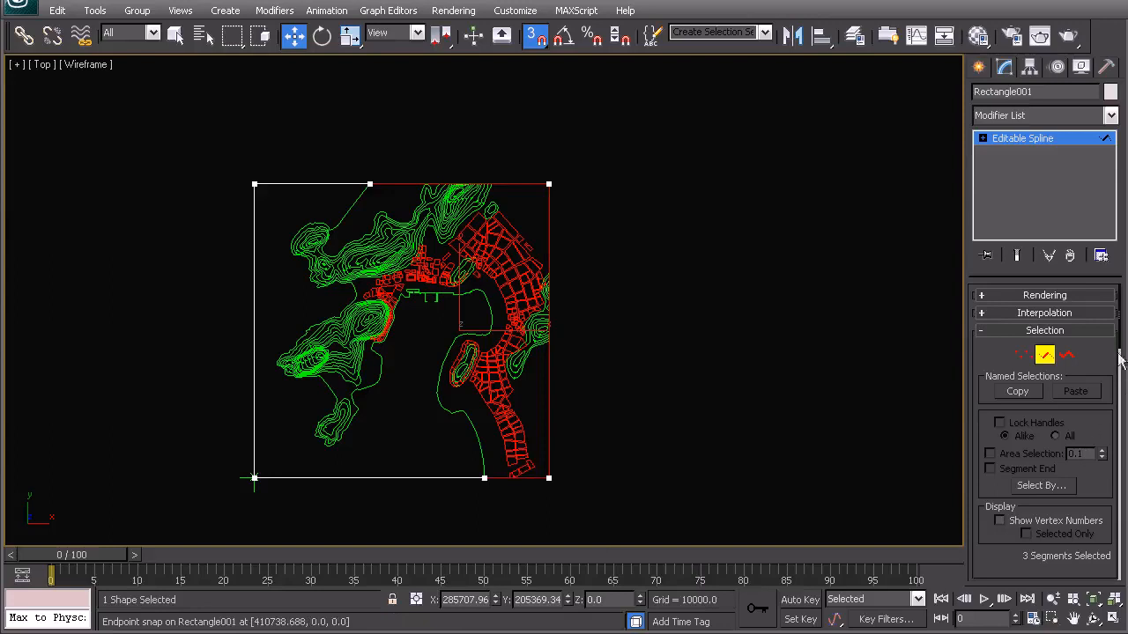
{"action": "left_click_drag", "start_coordinate": [1117, 339], "coordinate": [1122, 546]}
{"action": "left_click", "coordinate": [1009, 509]}
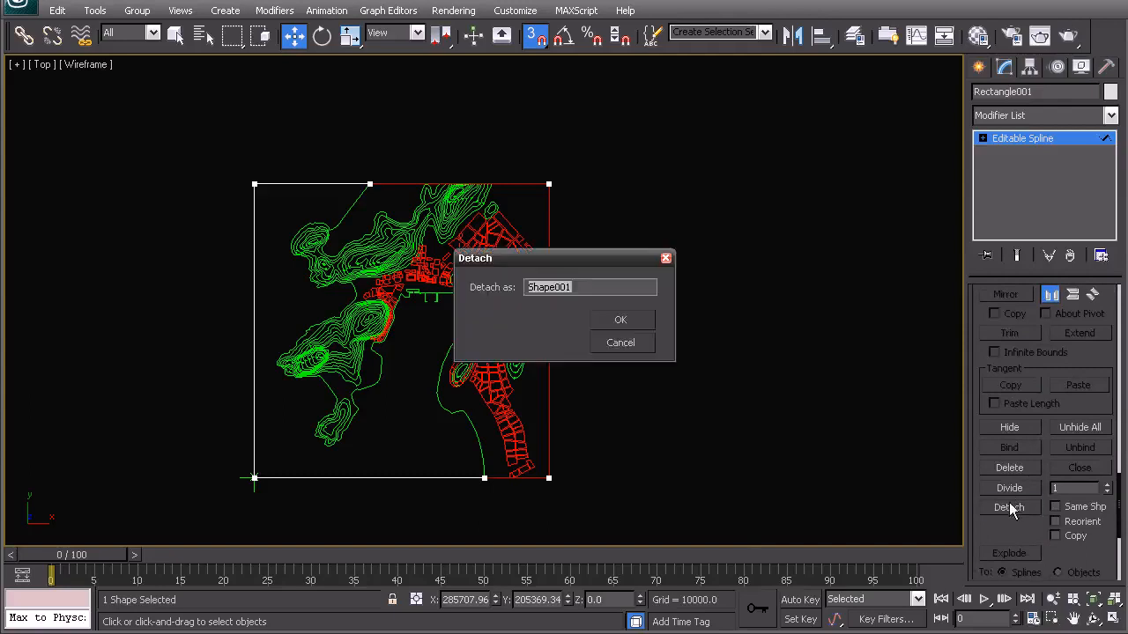
{"action": "left_click", "coordinate": [617, 323]}
{"action": "right_click", "coordinate": [581, 347]}
{"action": "left_click", "coordinate": [546, 329]}
{"action": "left_click", "coordinate": [638, 327]}
- Select the closed coastline spline within the contours object at spline level
{"action": "left_click", "coordinate": [475, 432]}
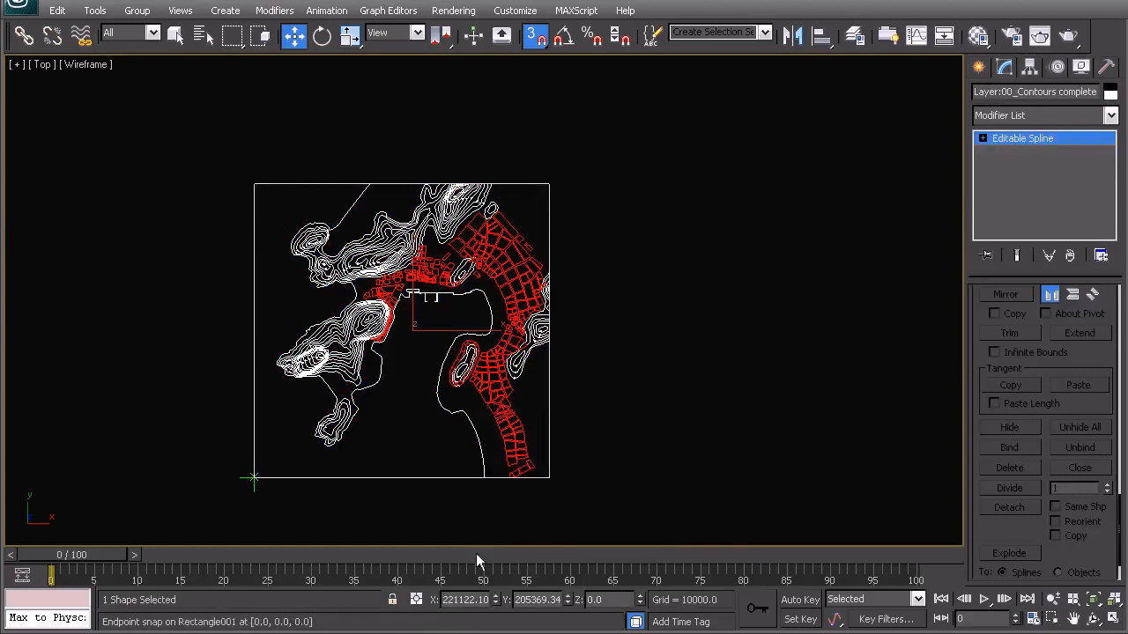
{"action": "left_click_drag", "start_coordinate": [1121, 525], "coordinate": [1100, 294]}
{"action": "left_click", "coordinate": [1066, 354]}
{"action": "left_click", "coordinate": [476, 439]}
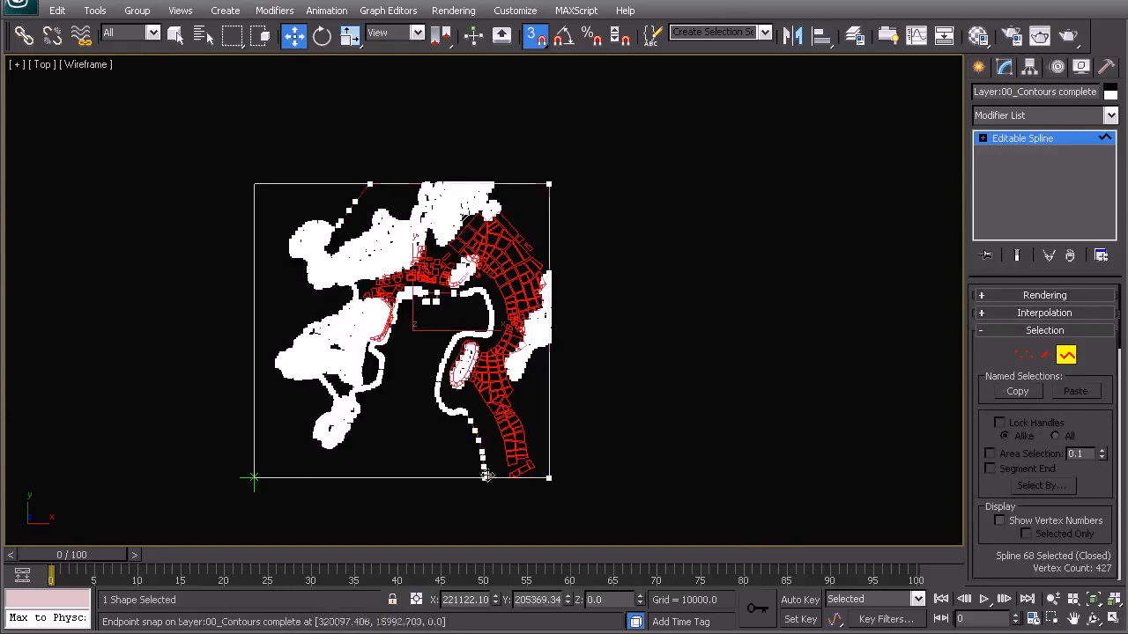
- Examine where the coastline spline meets the rectangle's lower and upper edges
{"action": "scroll", "coordinate": [493, 353], "scroll_direction": "up", "scroll_amount": 10}
{"action": "middle_click_drag", "start_coordinate": [352, 276], "coordinate": [664, 150]}
{"action": "middle_click_drag", "start_coordinate": [341, 423], "coordinate": [495, 304]}
{"action": "scroll", "coordinate": [497, 304], "scroll_direction": "up", "scroll_amount": 4}
{"action": "scroll", "coordinate": [514, 336], "scroll_direction": "down", "scroll_amount": 7}
{"action": "middle_click_drag", "start_coordinate": [630, 247], "coordinate": [612, 631]}
{"action": "middle_click_drag", "start_coordinate": [635, 52], "coordinate": [615, 191]}
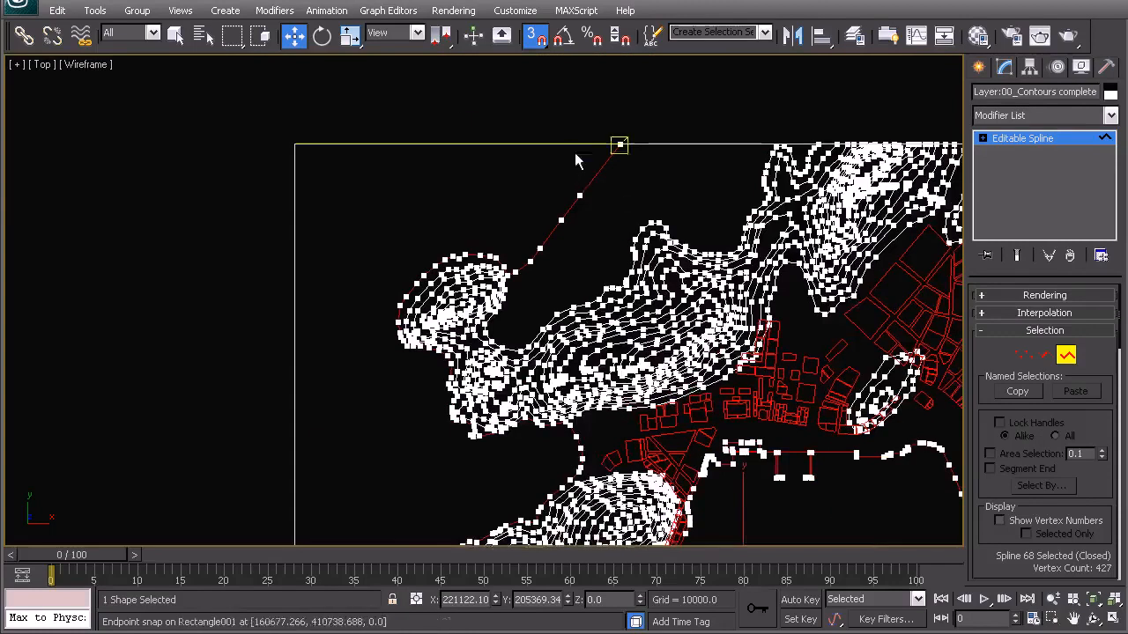
{"action": "scroll", "coordinate": [574, 147], "scroll_direction": "down", "scroll_amount": 5}
{"action": "middle_click_drag", "start_coordinate": [653, 271], "coordinate": [597, 163]}
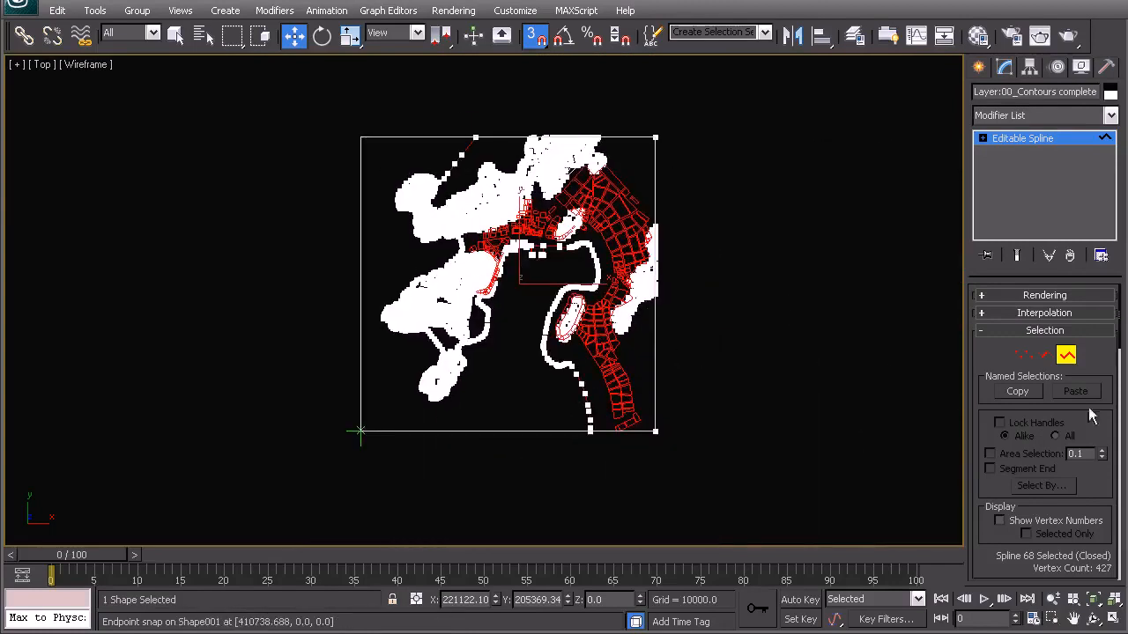
- Detach the selected coastline spline from the contours object as its own shape, and check it by selecting it
{"action": "left_click_drag", "start_coordinate": [1122, 343], "coordinate": [1112, 529]}
{"action": "left_click", "coordinate": [1009, 525]}
{"action": "left_click", "coordinate": [617, 317]}
{"action": "right_click", "coordinate": [541, 307]}
{"action": "left_click", "coordinate": [707, 295]}
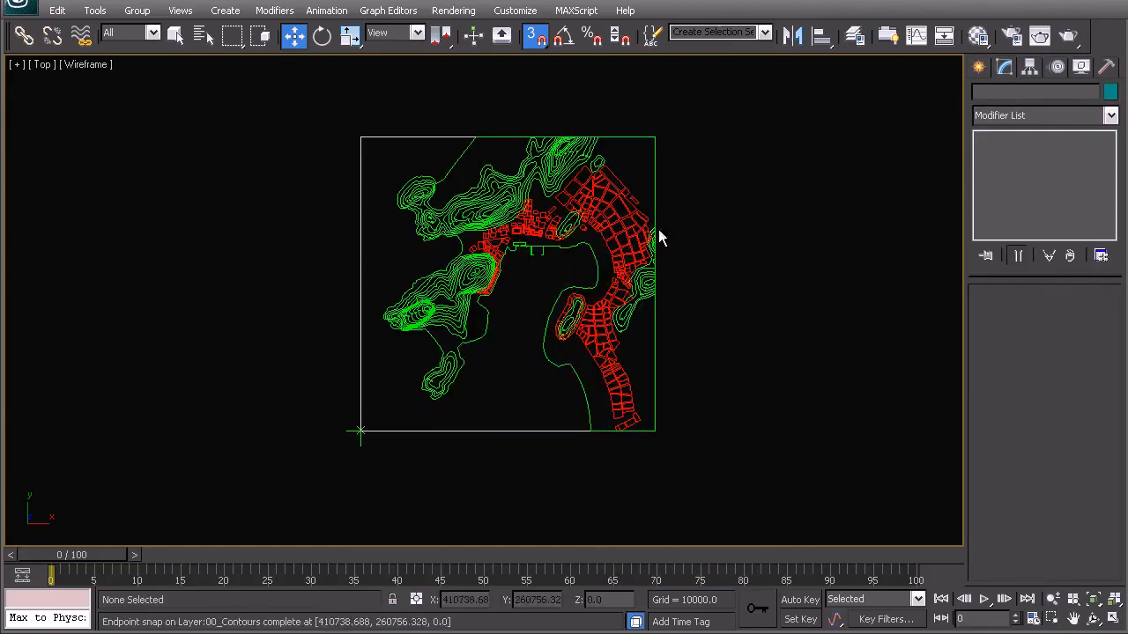
{"action": "left_click", "coordinate": [653, 182]}
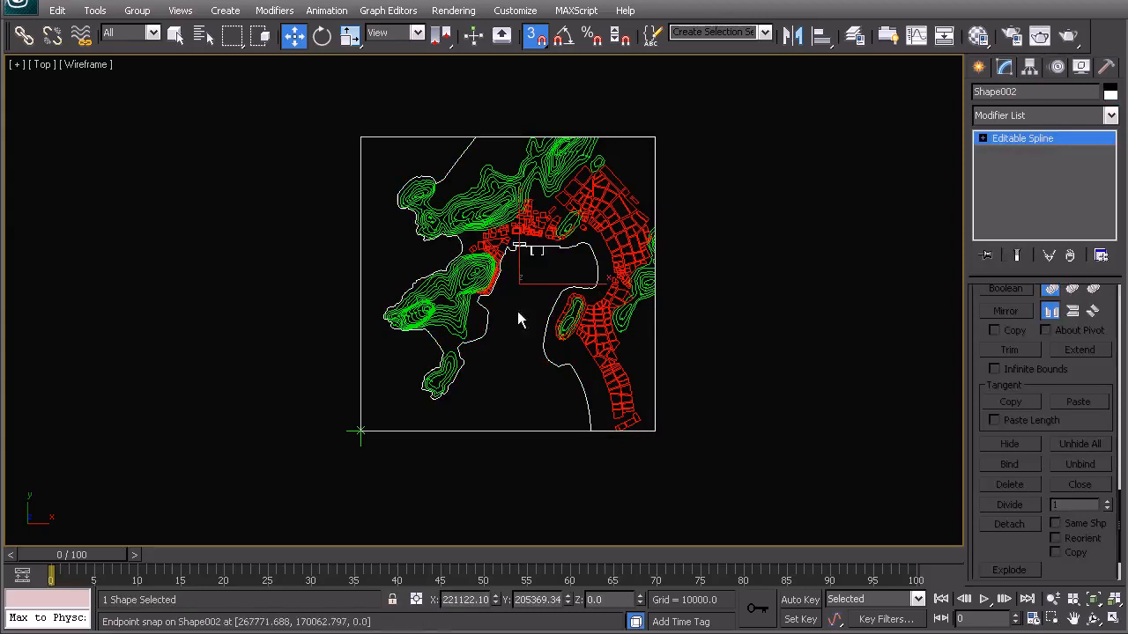
{"action": "left_click", "coordinate": [778, 341]}
- Change the object color of the remaining sea-side rectangle spline to grey
{"action": "scroll", "coordinate": [460, 246], "scroll_direction": "up", "scroll_amount": 2}
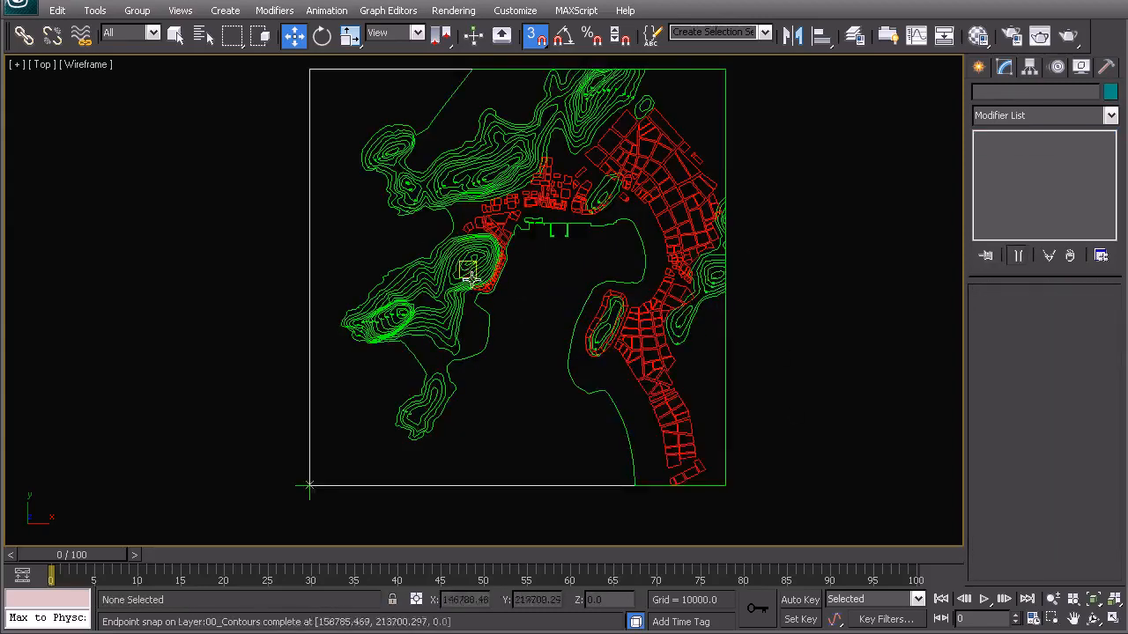
{"action": "middle_click_drag", "start_coordinate": [460, 246], "coordinate": [467, 204]}
{"action": "left_click", "coordinate": [481, 443]}
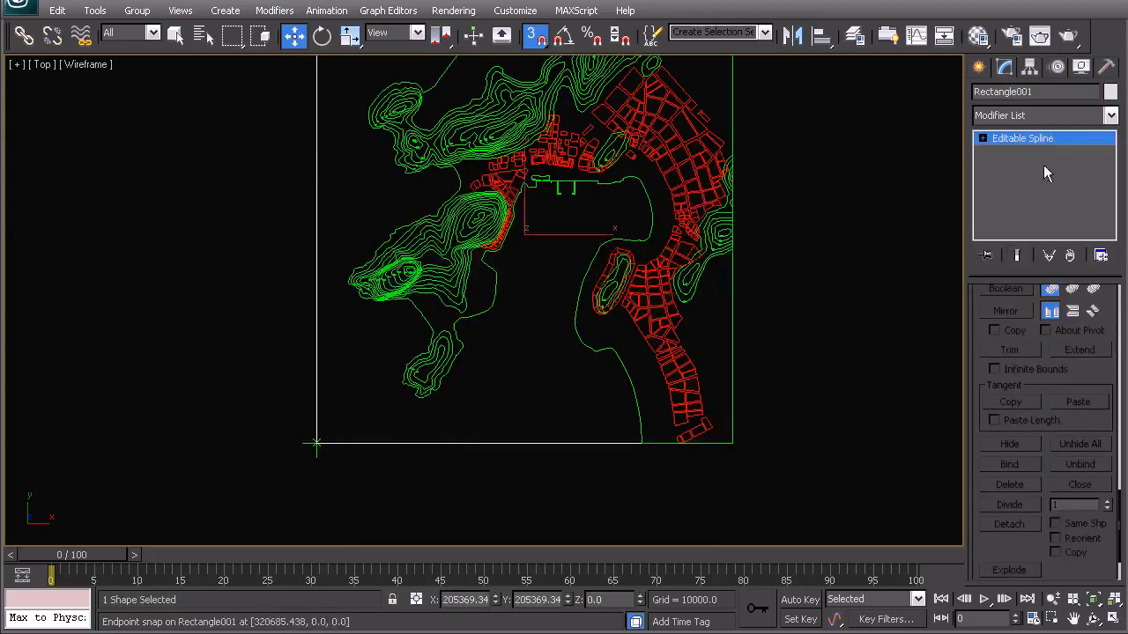
{"action": "left_click", "coordinate": [1109, 93]}
{"action": "left_click", "coordinate": [485, 217]}
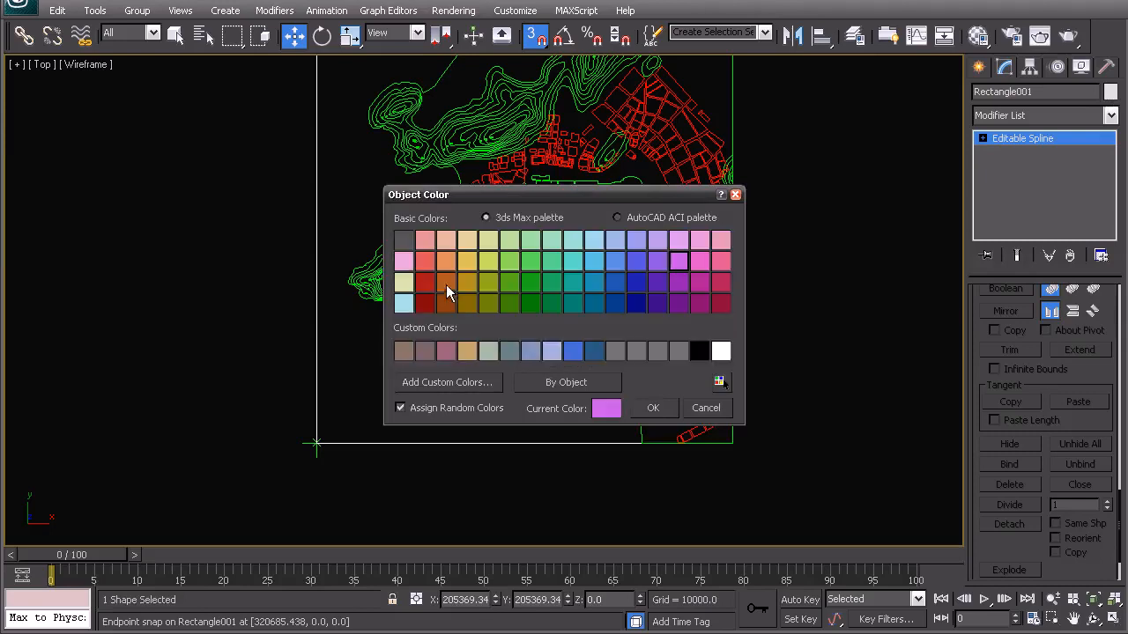
{"action": "left_click", "coordinate": [653, 407]}
{"action": "left_click", "coordinate": [863, 416]}
- Select the detached coastline shape and bring up its sub-object selection settings
{"action": "left_click", "coordinate": [628, 377]}
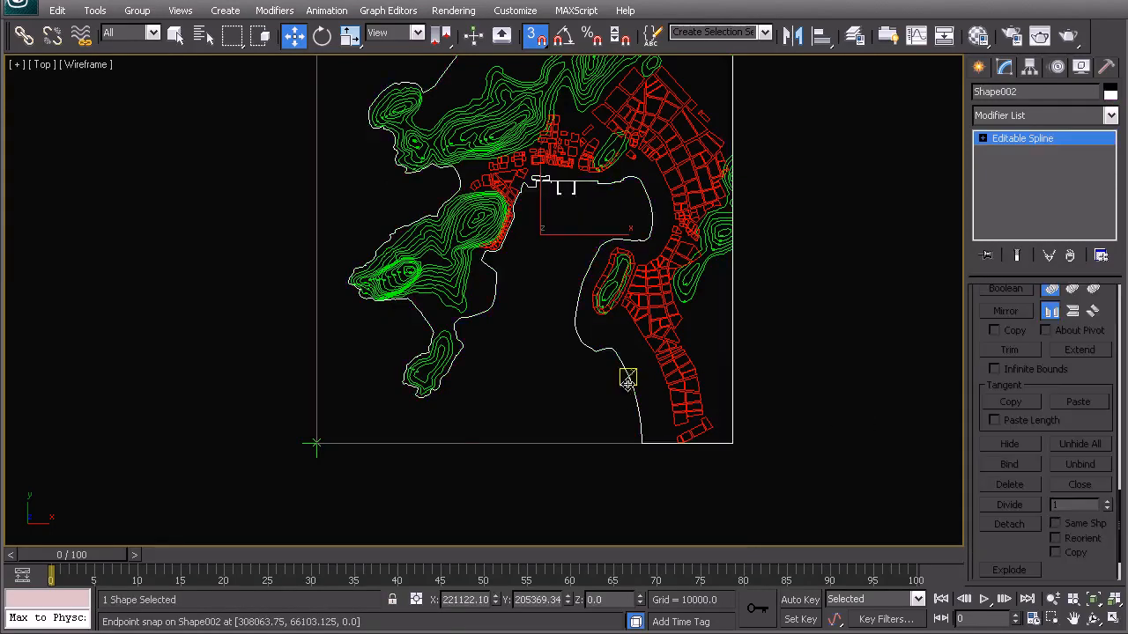
{"action": "middle_click_drag", "start_coordinate": [623, 237], "coordinate": [631, 307]}
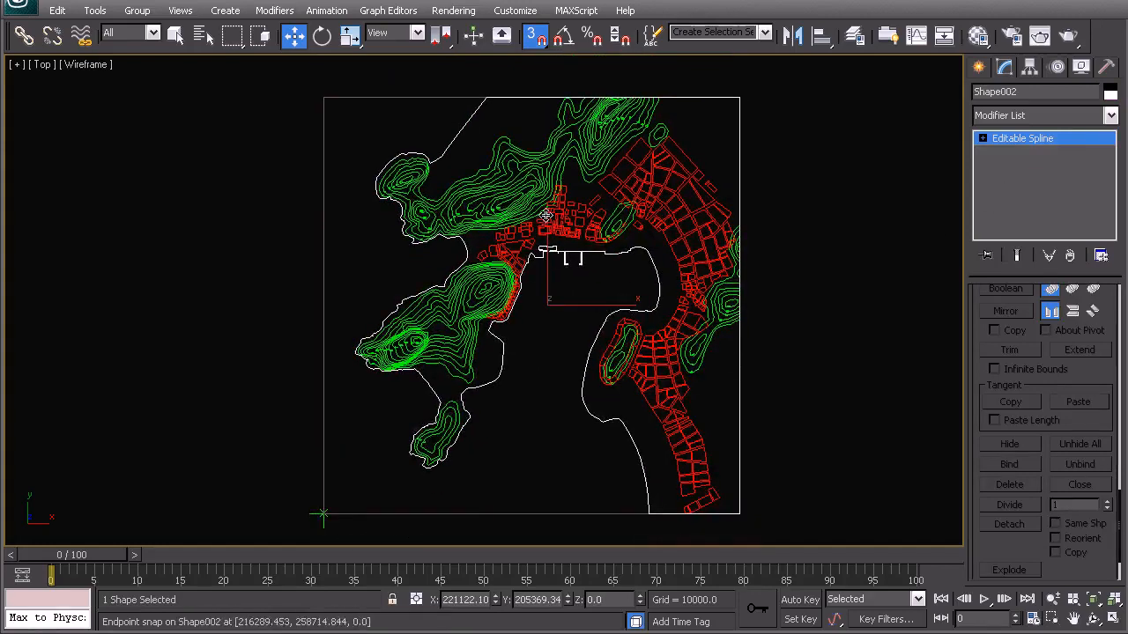
{"action": "left_click_drag", "start_coordinate": [1122, 509], "coordinate": [1115, 295]}
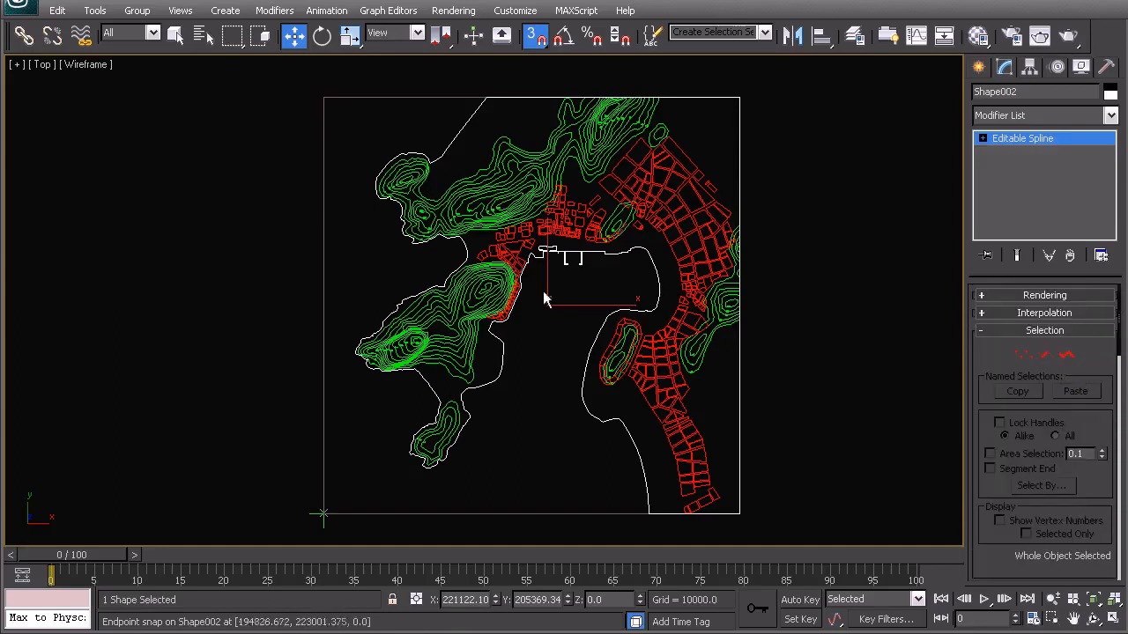
{"action": "middle_click_drag", "start_coordinate": [544, 292], "coordinate": [539, 260]}
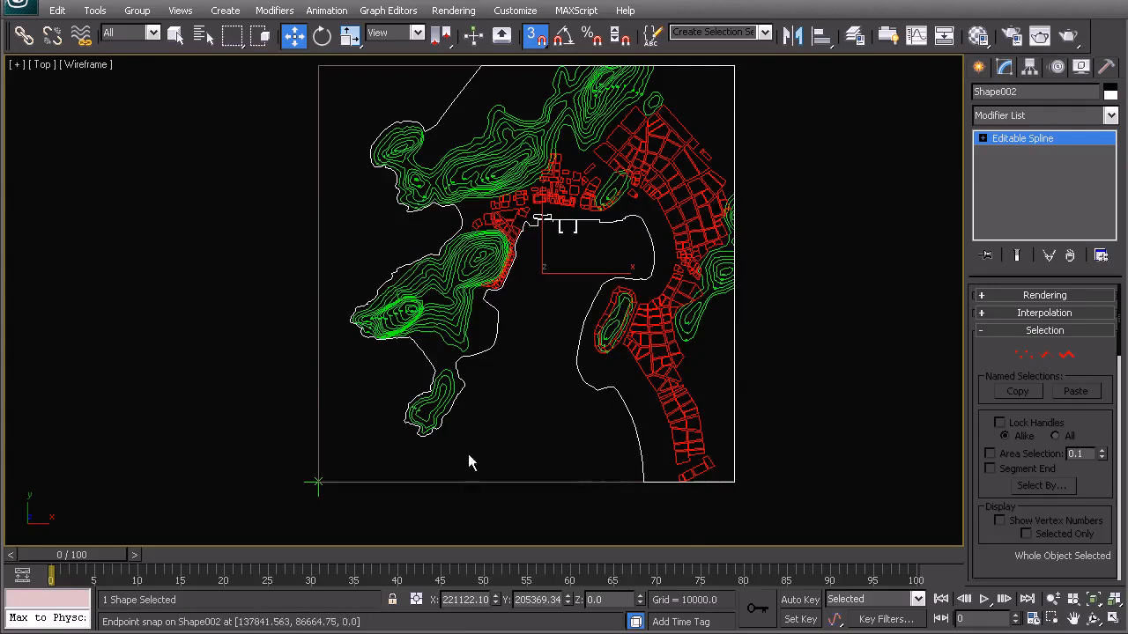
- Reselect the detached shape that combines the coastline with the land-side rectangle edges and clone it in place as an independent copy
{"action": "right_click", "coordinate": [528, 394]}
{"action": "left_click", "coordinate": [487, 377]}
{"action": "left_click", "coordinate": [554, 491]}
{"action": "left_click", "coordinate": [552, 481]}
{"action": "left_click", "coordinate": [587, 416]}
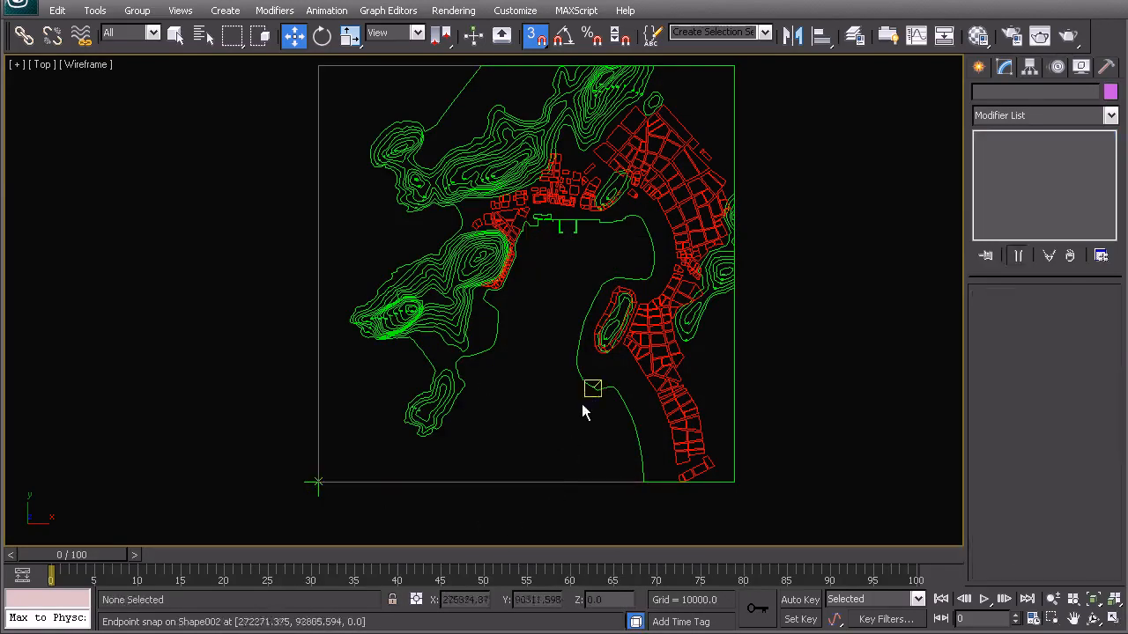
{"action": "left_click", "coordinate": [581, 379]}
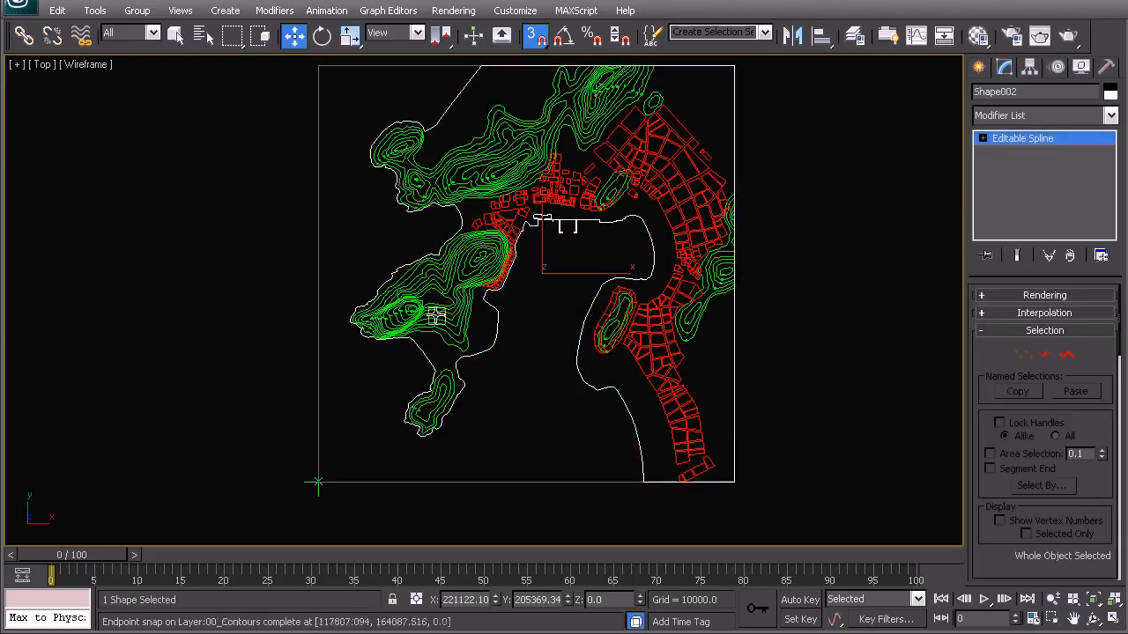
{"action": "middle_click_drag", "start_coordinate": [441, 322], "coordinate": [499, 349]}
{"action": "middle_click_drag", "start_coordinate": [549, 397], "coordinate": [528, 355]}
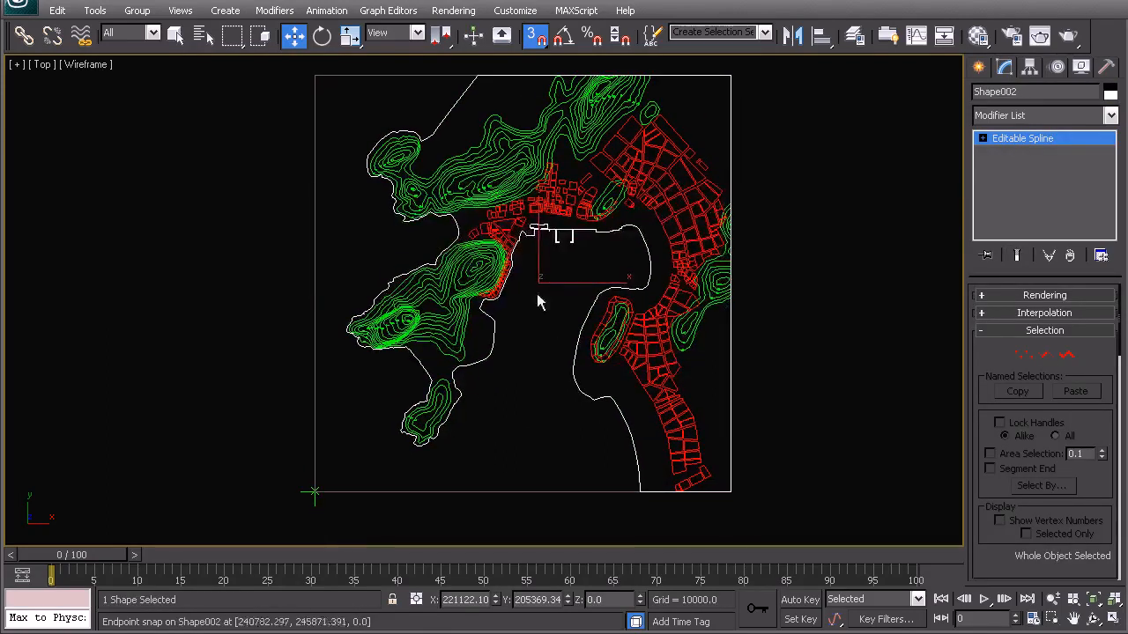
{"action": "key", "text": "ctrl+v"}
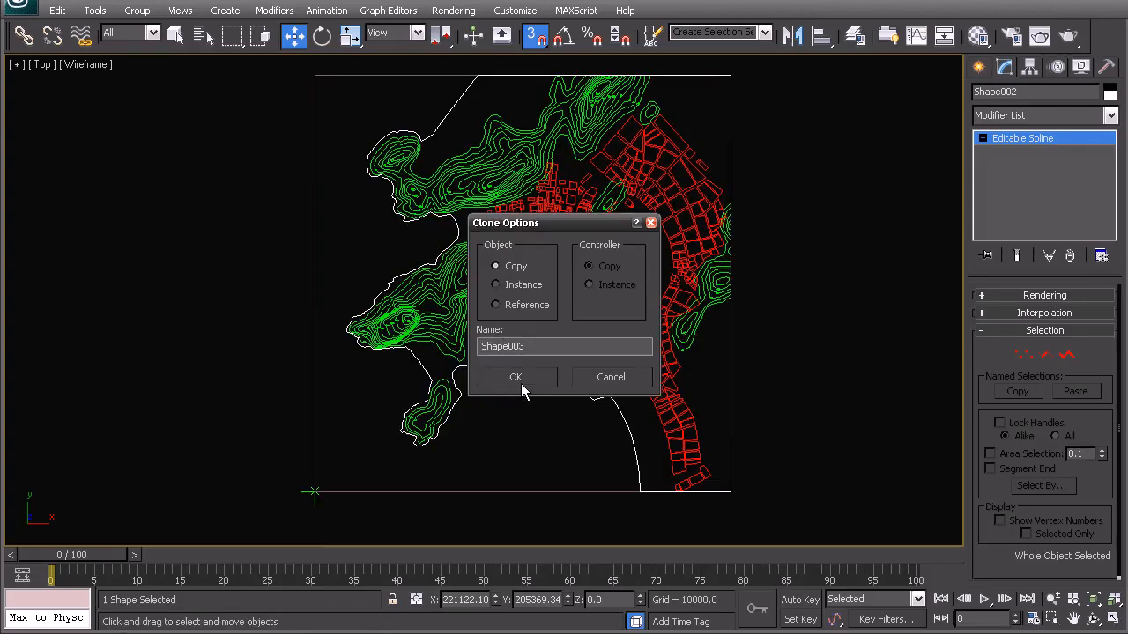
{"action": "left_click", "coordinate": [517, 378]}
- Delete the copy's straight segments along the rectangle's edges so that only the coastline remains, and return to object level
{"action": "left_click", "coordinate": [1044, 354]}
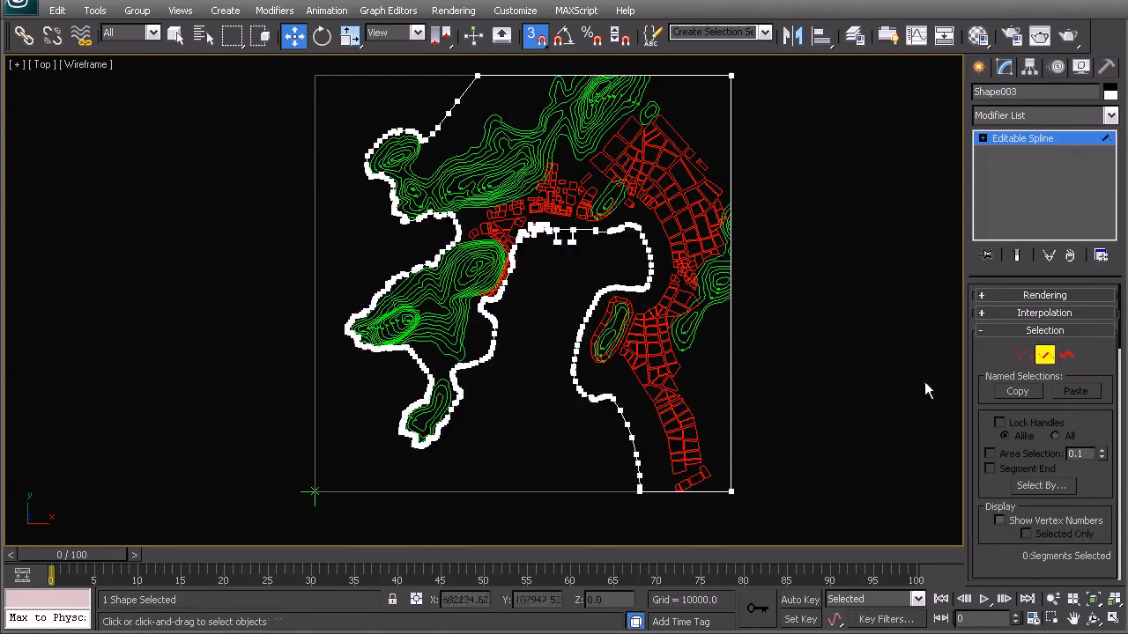
{"action": "left_click", "coordinate": [733, 457]}
{"action": "middle_click_drag", "start_coordinate": [754, 185], "coordinate": [755, 323]}
{"action": "left_click", "coordinate": [686, 210]}
{"action": "key", "text": "Delete"}
{"action": "right_click", "coordinate": [510, 240]}
{"action": "left_click", "coordinate": [467, 221]}
- Select the coastline copy together with the sea-side rectangle spline and isolate both shapes
{"action": "left_click", "coordinate": [440, 211], "text": "ctrl"}
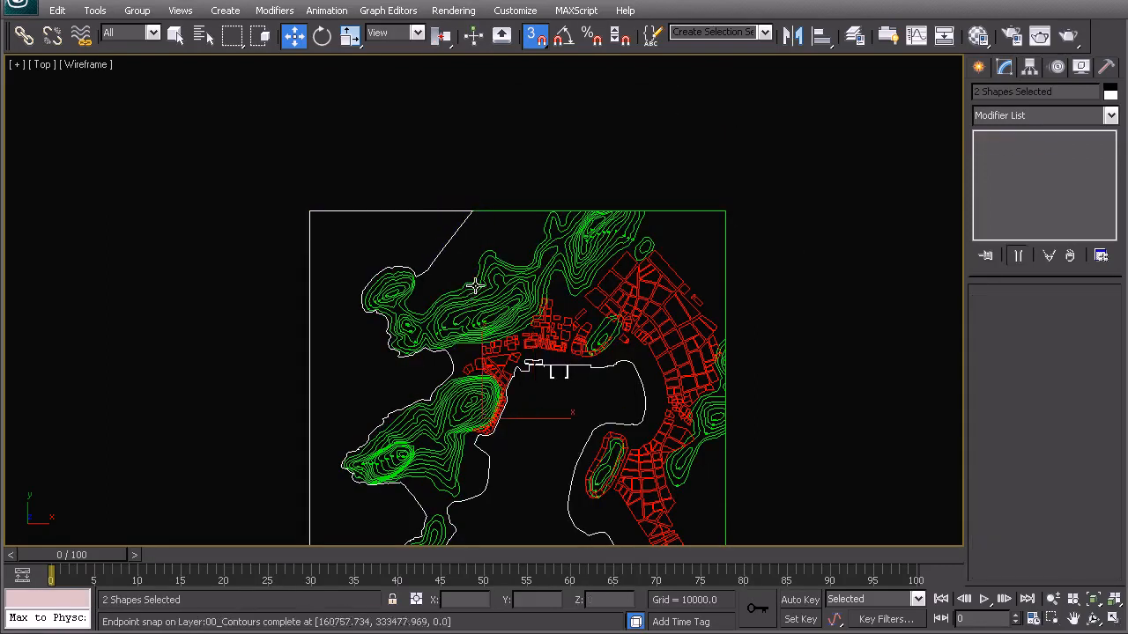
{"action": "right_click", "coordinate": [457, 296]}
{"action": "left_click", "coordinate": [617, 145]}
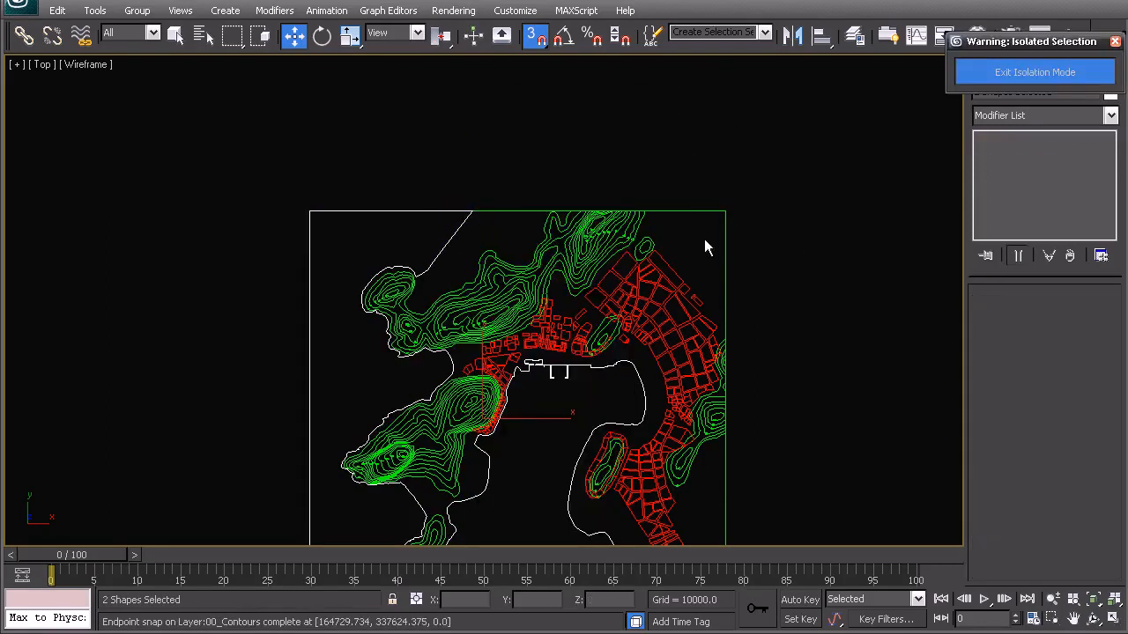
{"action": "left_click", "coordinate": [640, 146]}
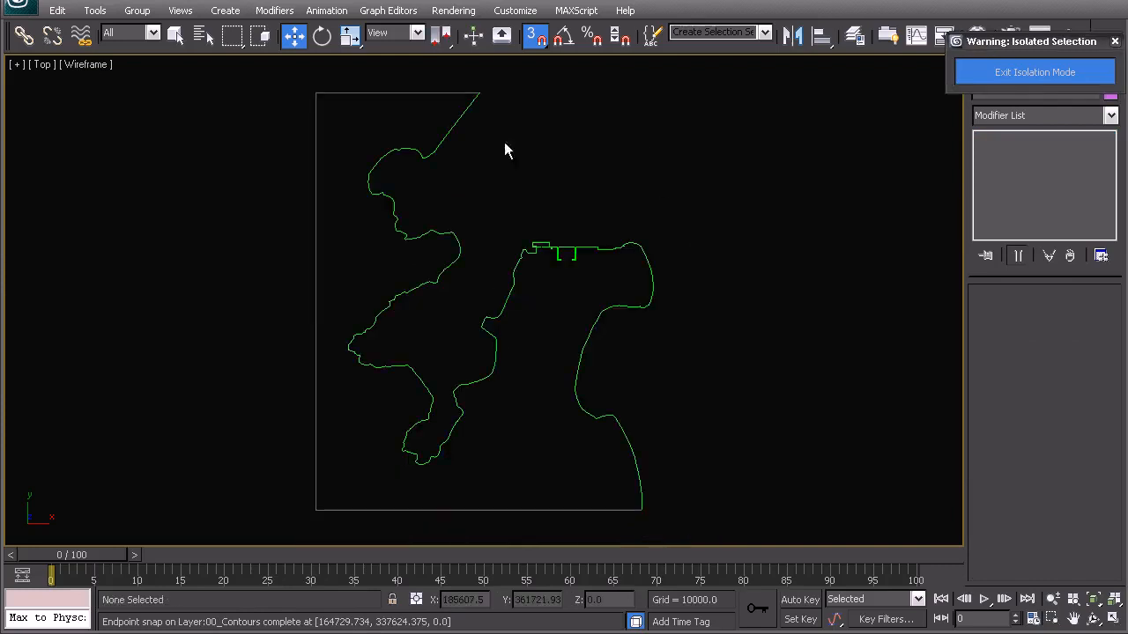
- Attach the sea-side rectangle spline to the coastline copy so that both form one shape
{"action": "left_click", "coordinate": [458, 120]}
{"action": "right_click", "coordinate": [478, 169]}
{"action": "left_click", "coordinate": [442, 109]}
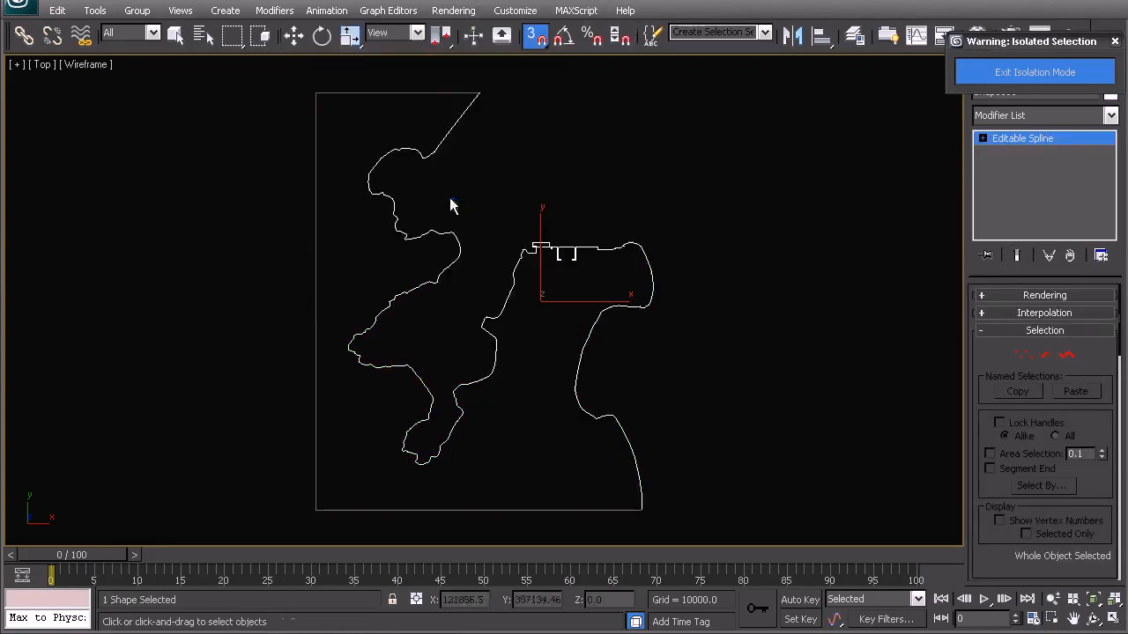
{"action": "left_click", "coordinate": [440, 93]}
{"action": "right_click", "coordinate": [522, 177]}
{"action": "right_click", "coordinate": [491, 154]}
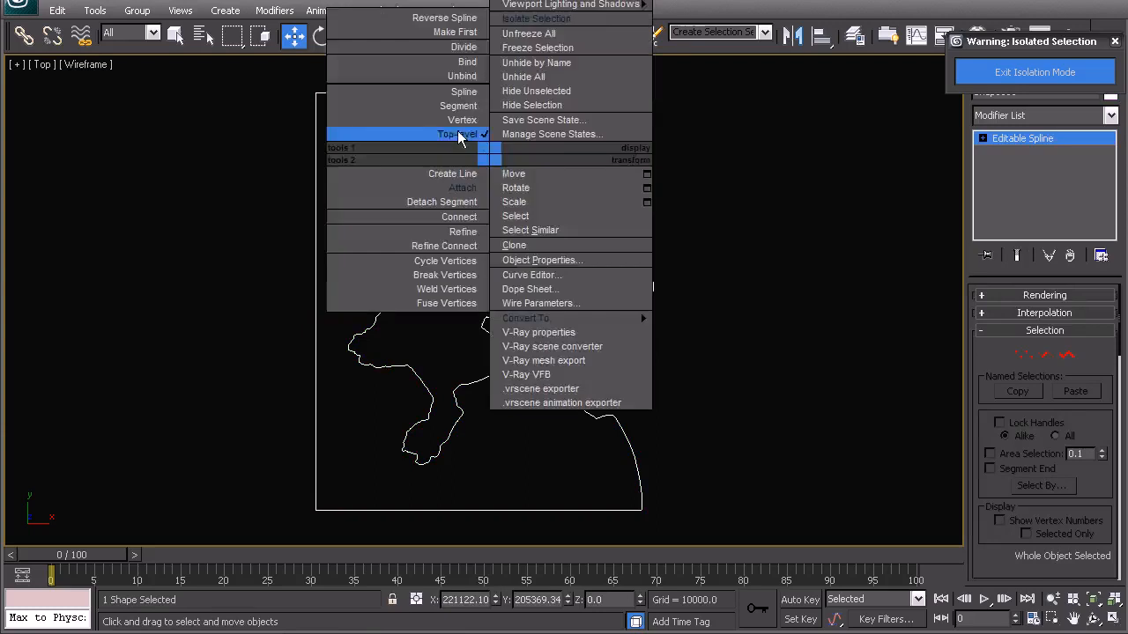
{"action": "left_click", "coordinate": [461, 137]}
- Weld the overlapping end vertices where the coastline meets the upper and lower rectangle edges, and return to object level
{"action": "key", "text": "1"}
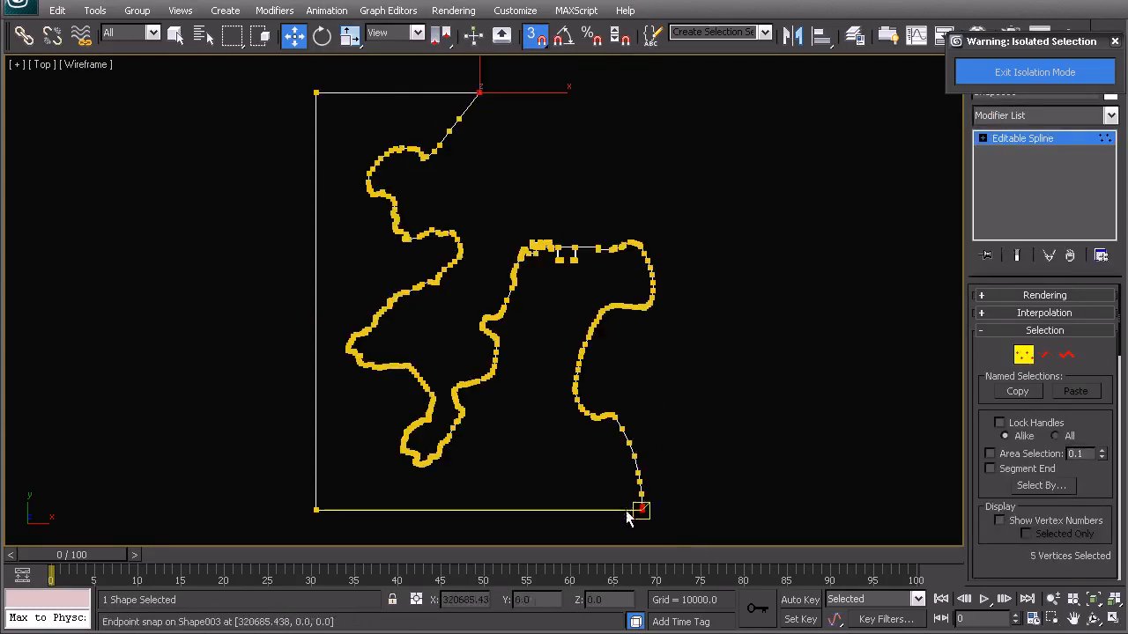
{"action": "middle_click_drag", "start_coordinate": [632, 458], "coordinate": [577, 317]}
{"action": "scroll", "coordinate": [577, 407], "scroll_direction": "up", "scroll_amount": 3}
{"action": "middle_click_drag", "start_coordinate": [797, 501], "coordinate": [445, 291]}
{"action": "scroll", "coordinate": [445, 291], "scroll_direction": "up", "scroll_amount": 1}
{"action": "left_click_drag", "start_coordinate": [316, 205], "coordinate": [330, 212]}
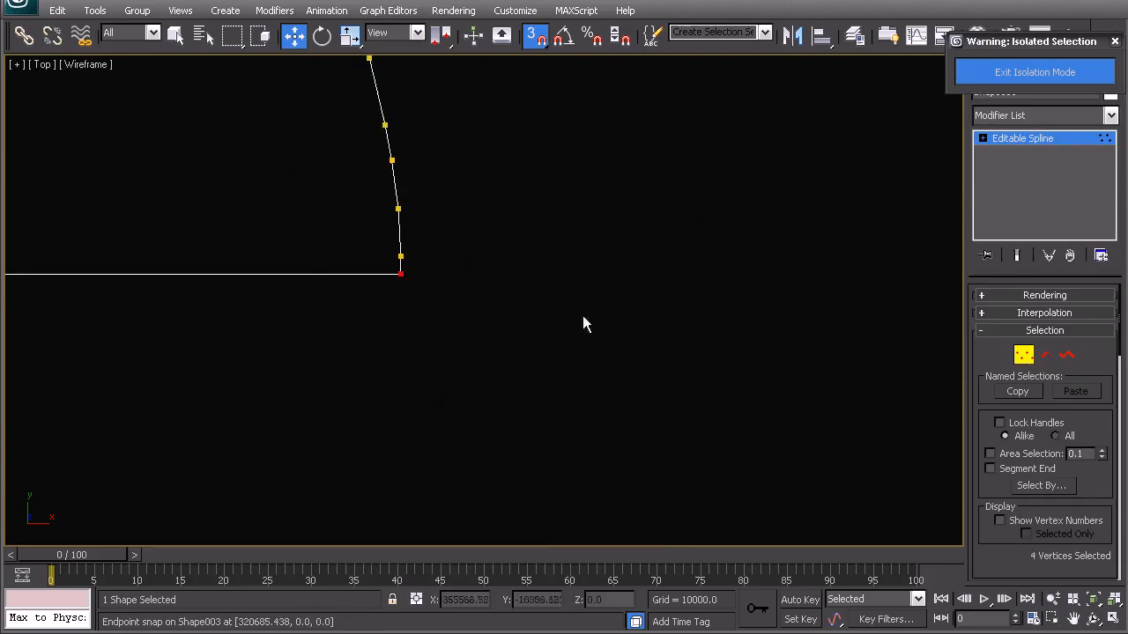
{"action": "right_click", "coordinate": [527, 290]}
{"action": "left_click", "coordinate": [493, 433]}
{"action": "right_click", "coordinate": [392, 280]}
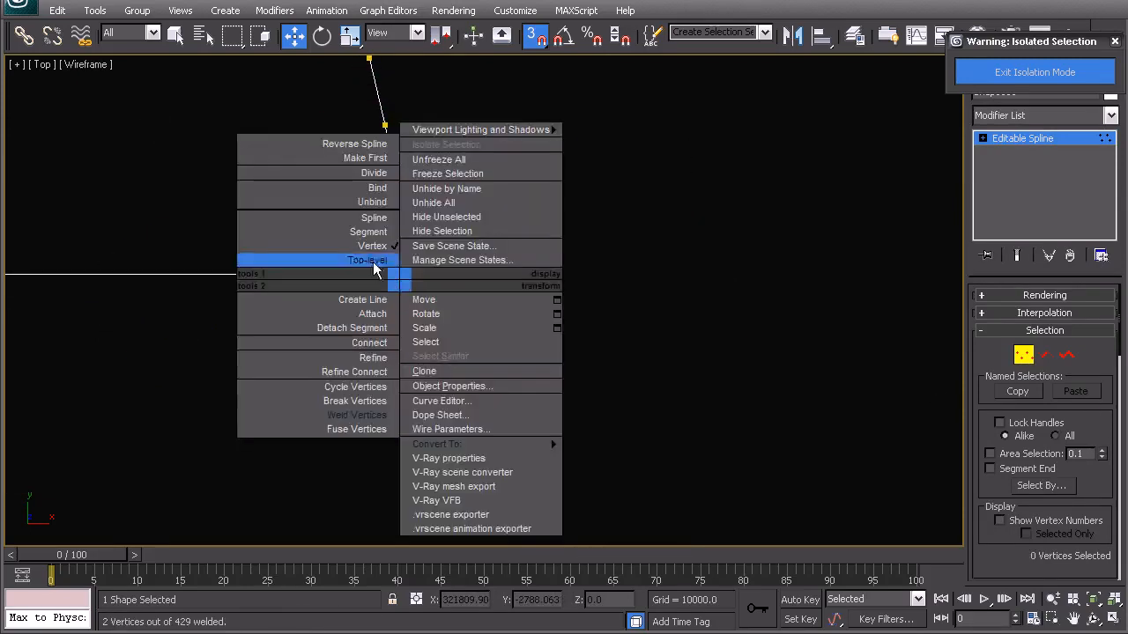
{"action": "left_click", "coordinate": [367, 260]}
- Deselect the welded sea shape and end the isolation to show the whole map again
{"action": "left_click", "coordinate": [431, 315]}
{"action": "scroll", "coordinate": [474, 326], "scroll_direction": "down", "scroll_amount": 7}
{"action": "middle_click_drag", "start_coordinate": [411, 253], "coordinate": [447, 359]}
{"action": "scroll", "coordinate": [449, 360], "scroll_direction": "up", "scroll_amount": 3}
{"action": "left_click", "coordinate": [1035, 72]}
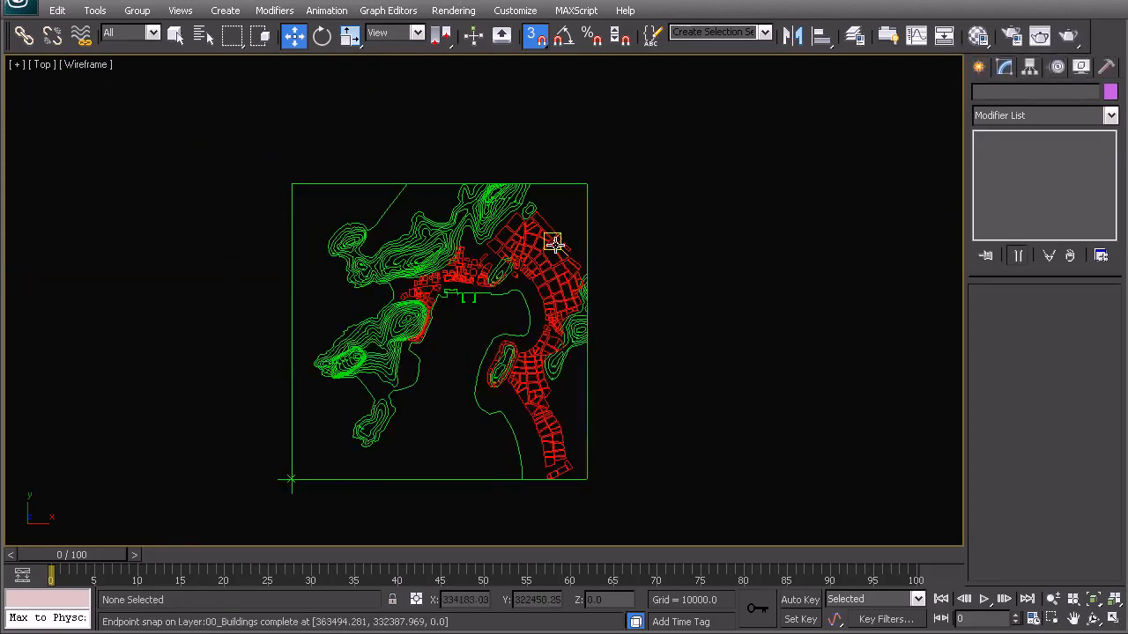
{"action": "middle_click_drag", "start_coordinate": [548, 244], "coordinate": [518, 259]}
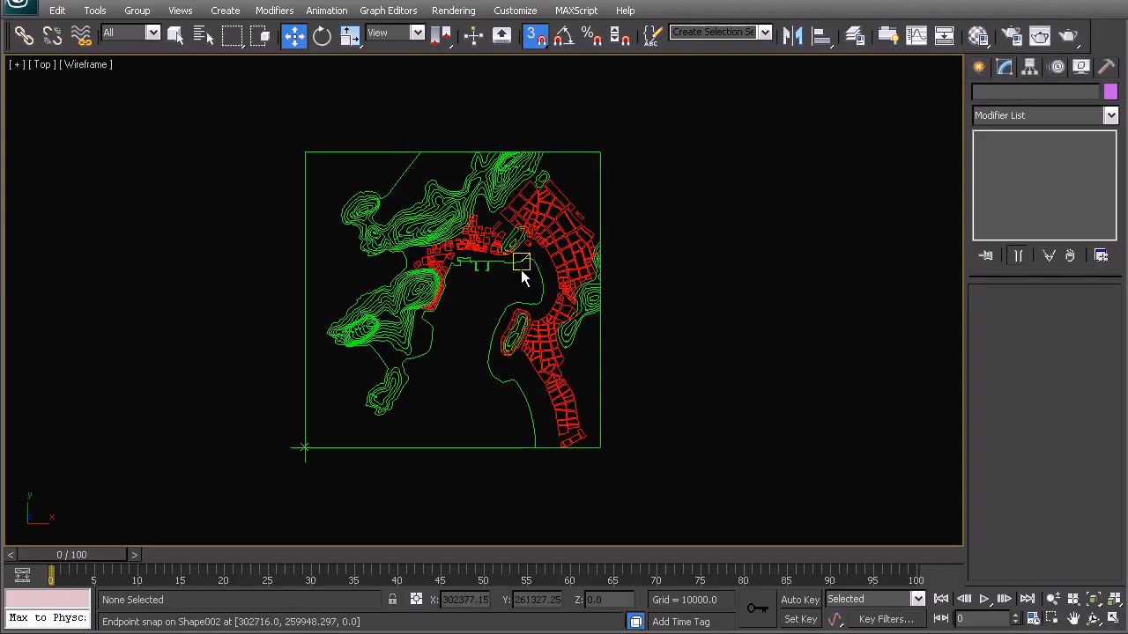
- Check the sea shape and the land shape by selecting each in turn
{"action": "left_click", "coordinate": [396, 180]}
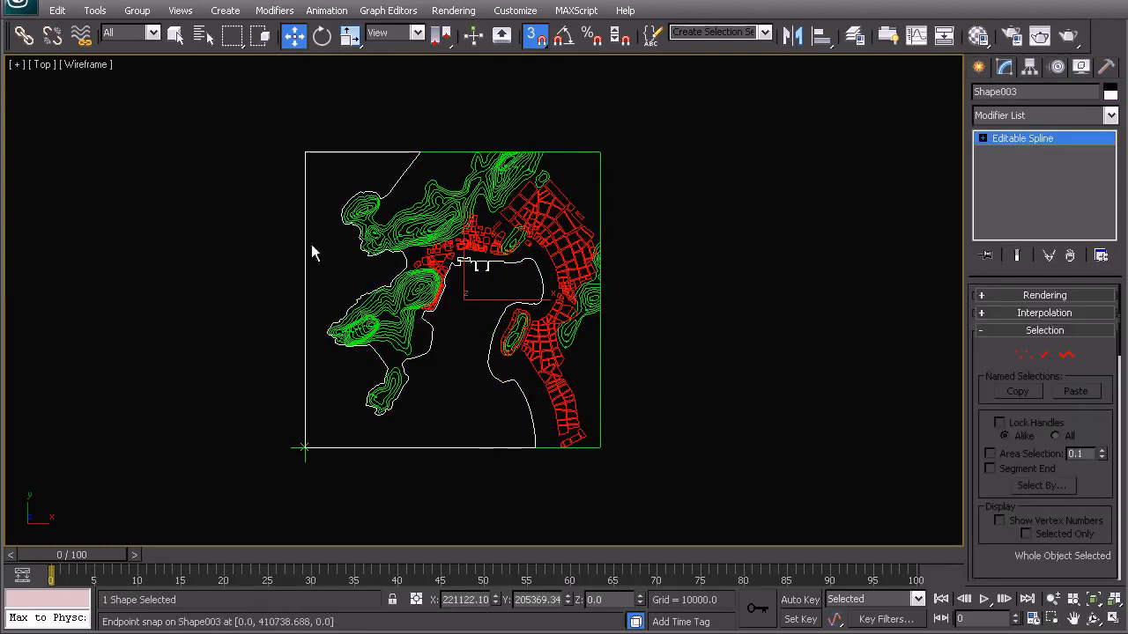
{"action": "left_click", "coordinate": [453, 154]}
{"action": "middle_click_drag", "start_coordinate": [593, 405], "coordinate": [528, 369]}
{"action": "scroll", "coordinate": [533, 317], "scroll_direction": "up", "scroll_amount": 3}
{"action": "scroll", "coordinate": [525, 320], "scroll_direction": "down", "scroll_amount": 3}
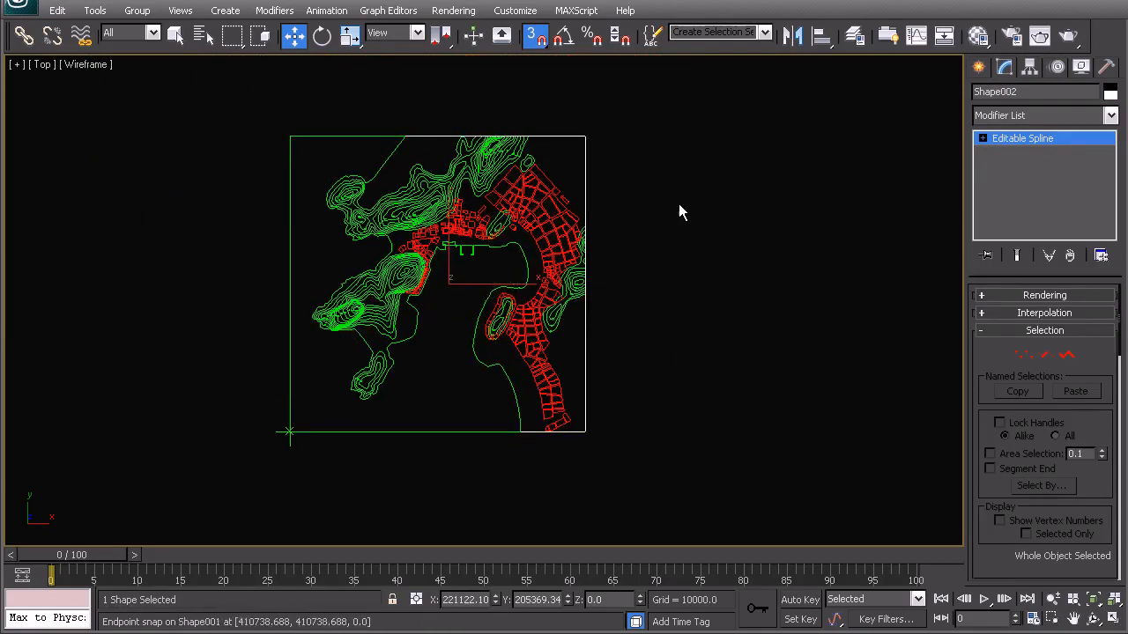
{"action": "left_click", "coordinate": [614, 232]}
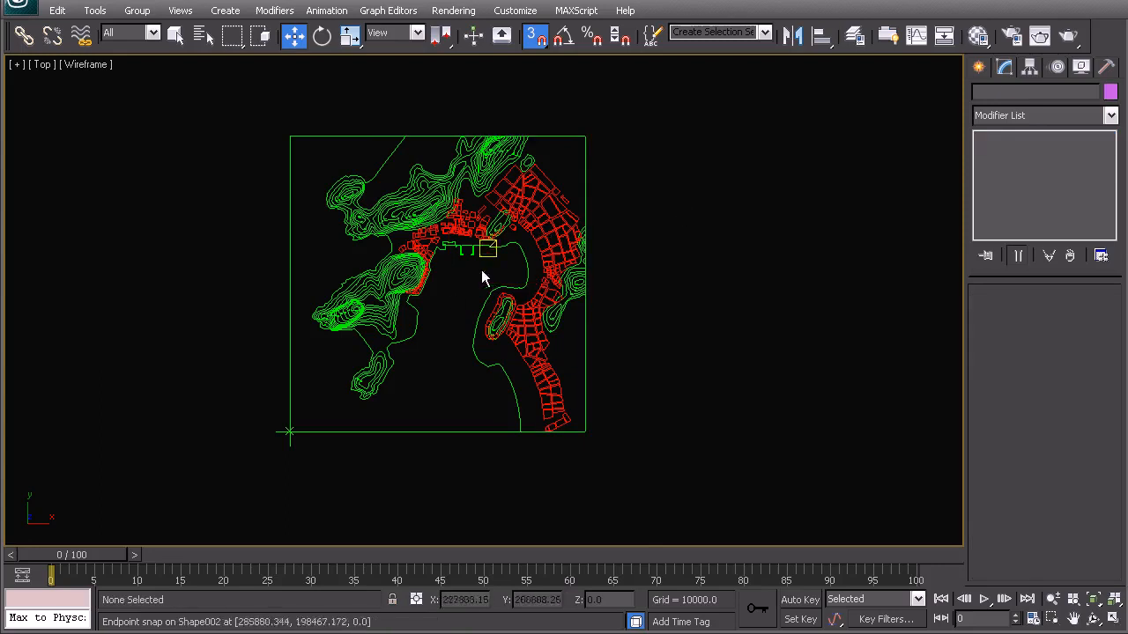
- At spline level of the contours object, turn snapping off and select the western headland's contour lines without their elevation labels
{"action": "scroll", "coordinate": [370, 296], "scroll_direction": "up", "scroll_amount": 3}
{"action": "left_click", "coordinate": [257, 304]}
{"action": "middle_click_drag", "start_coordinate": [253, 308], "coordinate": [629, 254]}
{"action": "scroll", "coordinate": [462, 256], "scroll_direction": "up", "scroll_amount": 3}
{"action": "scroll", "coordinate": [453, 326], "scroll_direction": "up", "scroll_amount": 3}
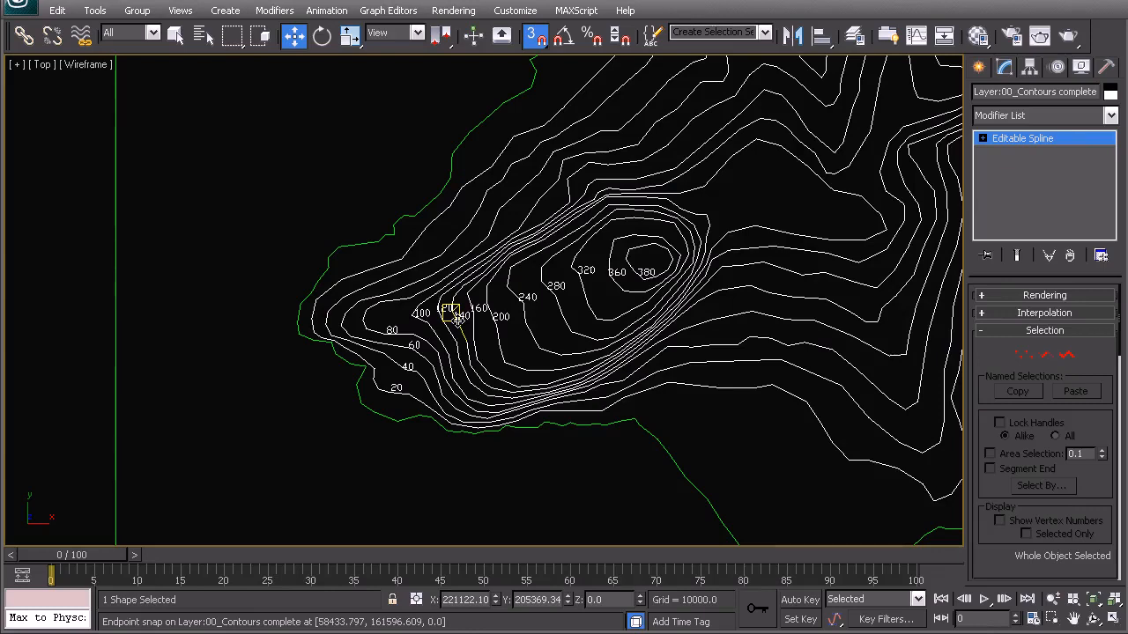
{"action": "left_click", "coordinate": [1066, 354]}
{"action": "scroll", "coordinate": [699, 299], "scroll_direction": "up", "scroll_amount": 8}
{"action": "middle_click_drag", "start_coordinate": [618, 381], "coordinate": [541, 344]}
{"action": "scroll", "coordinate": [755, 466], "scroll_direction": "down", "scroll_amount": 3}
{"action": "key", "text": "s"}
{"action": "left_click_drag", "start_coordinate": [617, 399], "coordinate": [537, 258]}
- Add the contour lines of the small southern hill to the spline selection
{"action": "middle_click_drag", "start_coordinate": [286, 298], "coordinate": [705, 88]}
{"action": "scroll", "coordinate": [485, 293], "scroll_direction": "down", "scroll_amount": 4}
{"action": "scroll", "coordinate": [557, 310], "scroll_direction": "up", "scroll_amount": 1}
{"action": "scroll", "coordinate": [556, 309], "scroll_direction": "up", "scroll_amount": 2}
{"action": "left_click_drag", "start_coordinate": [844, 419], "coordinate": [621, 276], "text": "ctrl"}
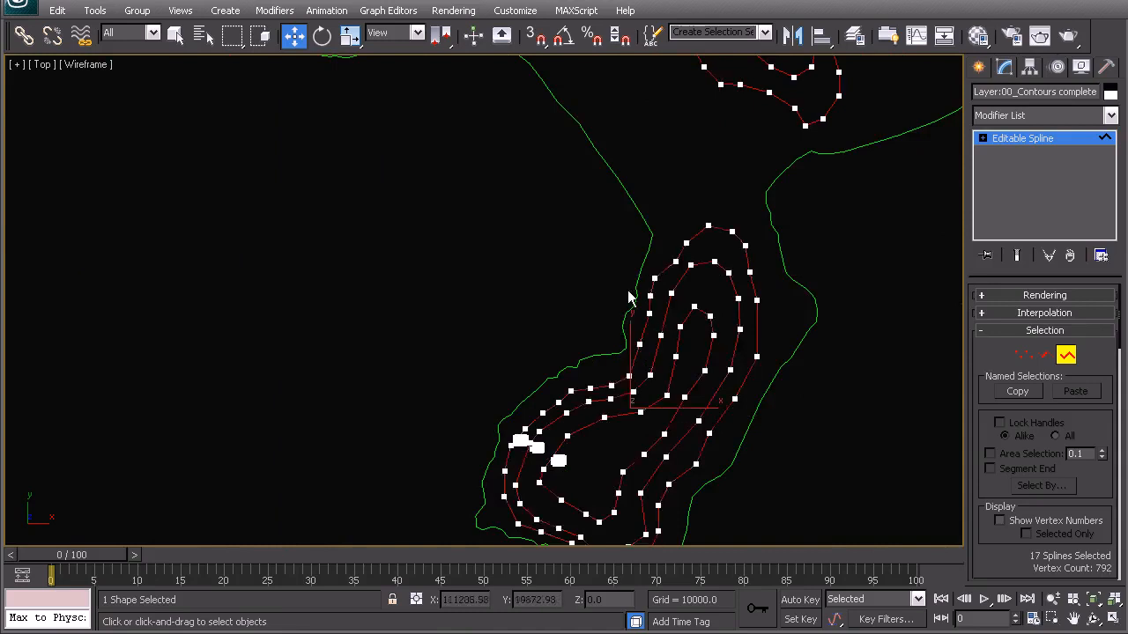
- Add the outer and inner contour lines of the large northern ridge to the spline selection
{"action": "scroll", "coordinate": [627, 314], "scroll_direction": "down", "scroll_amount": 3}
{"action": "middle_click_drag", "start_coordinate": [654, 282], "coordinate": [484, 538]}
{"action": "middle_click_drag", "start_coordinate": [604, 231], "coordinate": [528, 426]}
{"action": "scroll", "coordinate": [490, 425], "scroll_direction": "up", "scroll_amount": 2}
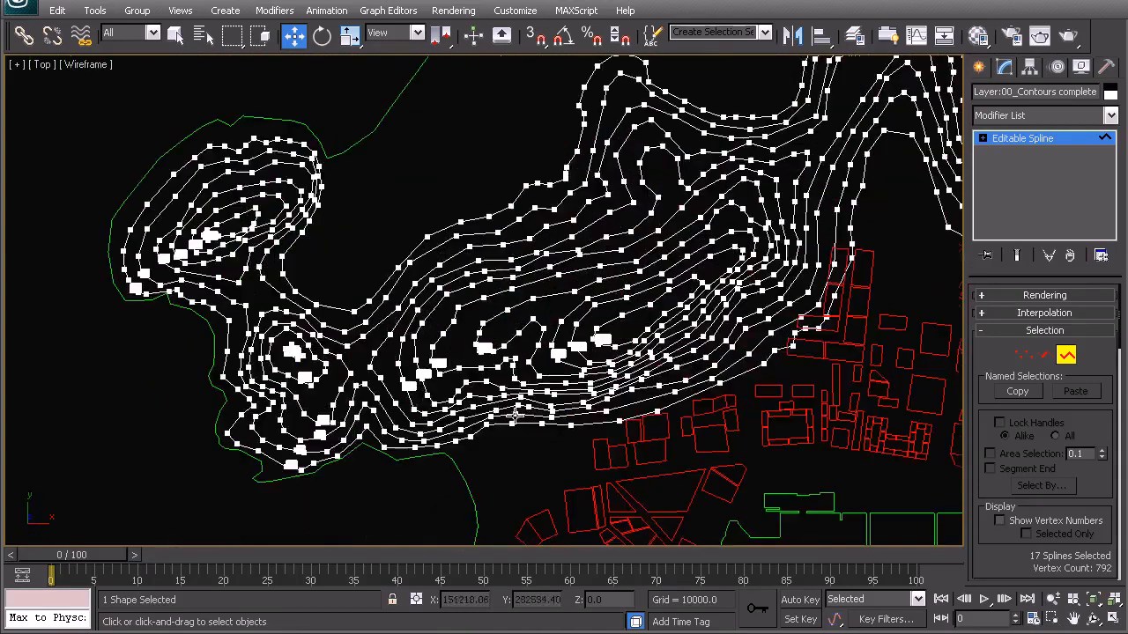
{"action": "scroll", "coordinate": [600, 306], "scroll_direction": "up", "scroll_amount": 1}
{"action": "scroll", "coordinate": [728, 272], "scroll_direction": "up", "scroll_amount": 1}
{"action": "left_click_drag", "start_coordinate": [768, 273], "coordinate": [614, 120], "text": "ctrl"}
{"action": "left_click_drag", "start_coordinate": [792, 378], "coordinate": [500, 279], "text": "ctrl"}
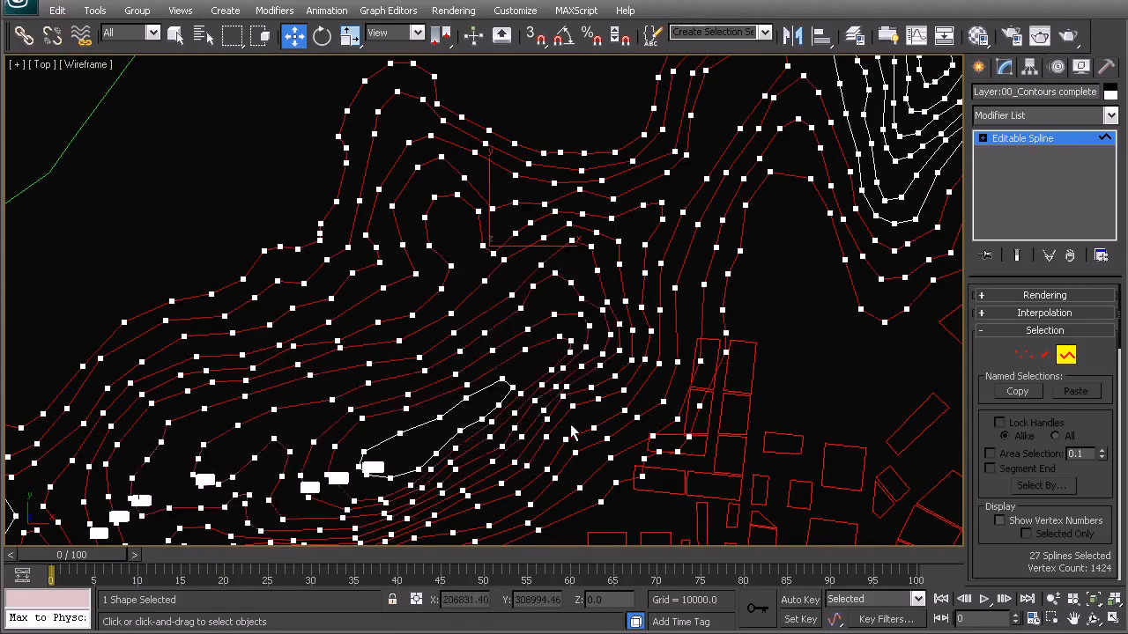
{"action": "left_click_drag", "start_coordinate": [746, 437], "coordinate": [481, 350], "text": "ctrl"}
- Add the inner contours of the peaks at the northern ridge's western end, including the northwestern knoll, to the selection
{"action": "middle_click_drag", "start_coordinate": [474, 246], "coordinate": [679, 171]}
{"action": "scroll", "coordinate": [680, 171], "scroll_direction": "down", "scroll_amount": 3}
{"action": "middle_click_drag", "start_coordinate": [488, 204], "coordinate": [750, 55]}
{"action": "scroll", "coordinate": [502, 308], "scroll_direction": "up", "scroll_amount": 3}
{"action": "scroll", "coordinate": [746, 266], "scroll_direction": "up", "scroll_amount": 1}
{"action": "left_click_drag", "start_coordinate": [782, 227], "coordinate": [691, 292], "text": "ctrl"}
{"action": "scroll", "coordinate": [693, 291], "scroll_direction": "down", "scroll_amount": 2}
{"action": "scroll", "coordinate": [705, 239], "scroll_direction": "up", "scroll_amount": 2}
{"action": "left_click_drag", "start_coordinate": [757, 119], "coordinate": [638, 296], "text": "ctrl"}
{"action": "left_click_drag", "start_coordinate": [687, 355], "coordinate": [669, 341], "text": "ctrl"}
{"action": "scroll", "coordinate": [628, 176], "scroll_direction": "down", "scroll_amount": 2}
{"action": "middle_click_drag", "start_coordinate": [628, 176], "coordinate": [521, 374]}
{"action": "scroll", "coordinate": [520, 374], "scroll_direction": "up", "scroll_amount": 1}
{"action": "left_click_drag", "start_coordinate": [682, 221], "coordinate": [462, 174], "text": "ctrl"}
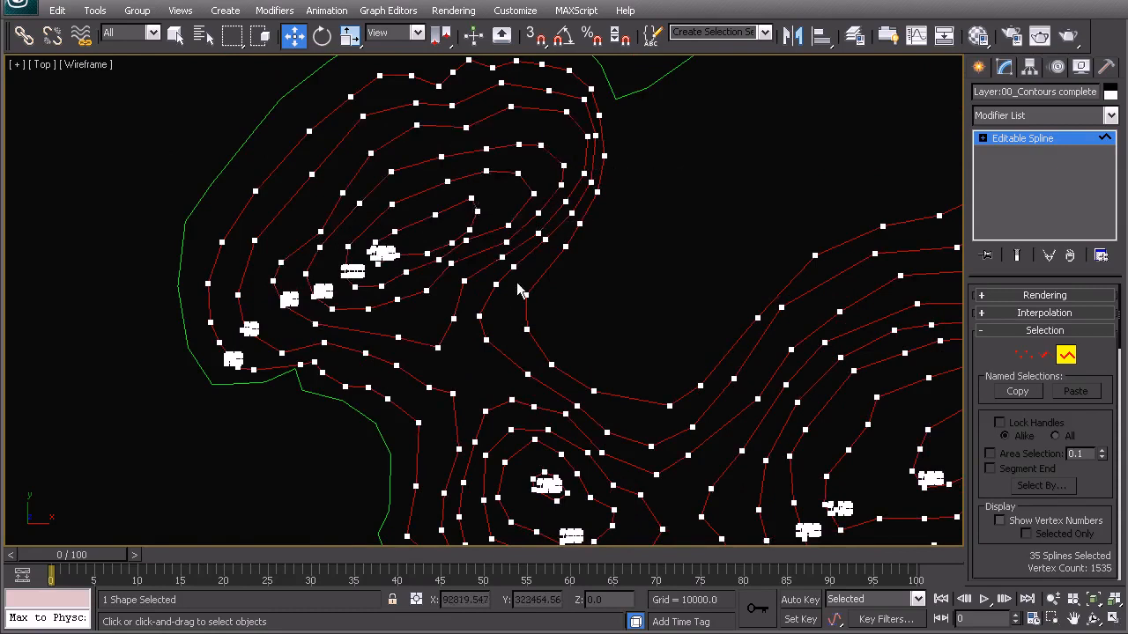
- Add the contour lines of the two small oval hills beside the harbour bay to the selection
{"action": "scroll", "coordinate": [518, 289], "scroll_direction": "down", "scroll_amount": 4}
{"action": "middle_click_drag", "start_coordinate": [519, 290], "coordinate": [234, 301]}
{"action": "middle_click_drag", "start_coordinate": [772, 400], "coordinate": [583, 229]}
{"action": "scroll", "coordinate": [481, 298], "scroll_direction": "up", "scroll_amount": 4}
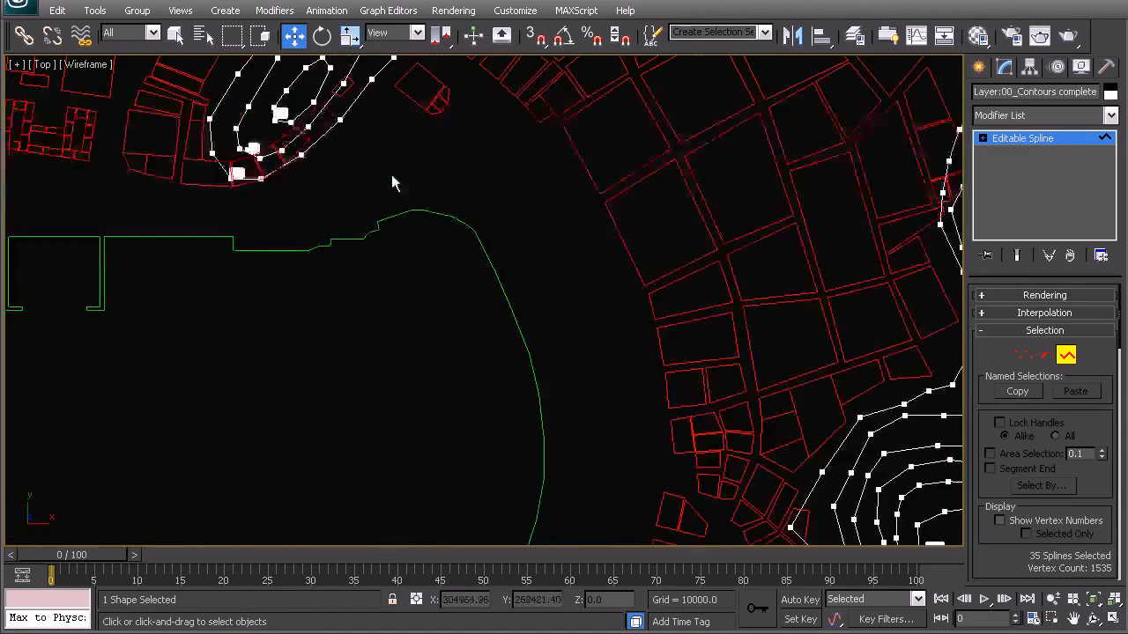
{"action": "middle_click_drag", "start_coordinate": [404, 182], "coordinate": [619, 451]}
{"action": "left_click_drag", "start_coordinate": [682, 314], "coordinate": [490, 205], "text": "ctrl"}
{"action": "scroll", "coordinate": [525, 268], "scroll_direction": "down", "scroll_amount": 4}
{"action": "middle_click_drag", "start_coordinate": [690, 472], "coordinate": [555, 236]}
{"action": "scroll", "coordinate": [555, 235], "scroll_direction": "up", "scroll_amount": 2}
{"action": "left_click_drag", "start_coordinate": [643, 323], "coordinate": [532, 252], "text": "ctrl"}
- Add the contour lines of the hills along the map's eastern edge to the selection
{"action": "scroll", "coordinate": [546, 275], "scroll_direction": "up", "scroll_amount": 2}
{"action": "middle_click_drag", "start_coordinate": [689, 228], "coordinate": [439, 459]}
{"action": "left_click_drag", "start_coordinate": [786, 377], "coordinate": [647, 185], "text": "ctrl"}
{"action": "scroll", "coordinate": [647, 219], "scroll_direction": "down", "scroll_amount": 4}
{"action": "scroll", "coordinate": [647, 220], "scroll_direction": "up", "scroll_amount": 3}
{"action": "middle_click_drag", "start_coordinate": [627, 146], "coordinate": [538, 471]}
{"action": "left_click_drag", "start_coordinate": [689, 350], "coordinate": [599, 284], "text": "ctrl"}
{"action": "middle_click_drag", "start_coordinate": [653, 202], "coordinate": [617, 403]}
{"action": "left_click_drag", "start_coordinate": [693, 458], "coordinate": [481, 331], "text": "ctrl"}
- Add the contours of the small northeastern hill and those running into the map's northern edge to the selection
{"action": "scroll", "coordinate": [501, 284], "scroll_direction": "down", "scroll_amount": 5}
{"action": "middle_click_drag", "start_coordinate": [372, 182], "coordinate": [584, 376]}
{"action": "scroll", "coordinate": [494, 296], "scroll_direction": "up", "scroll_amount": 4}
{"action": "left_click_drag", "start_coordinate": [769, 255], "coordinate": [620, 160], "text": "ctrl"}
{"action": "middle_click_drag", "start_coordinate": [515, 86], "coordinate": [612, 272]}
{"action": "scroll", "coordinate": [613, 269], "scroll_direction": "up", "scroll_amount": 3}
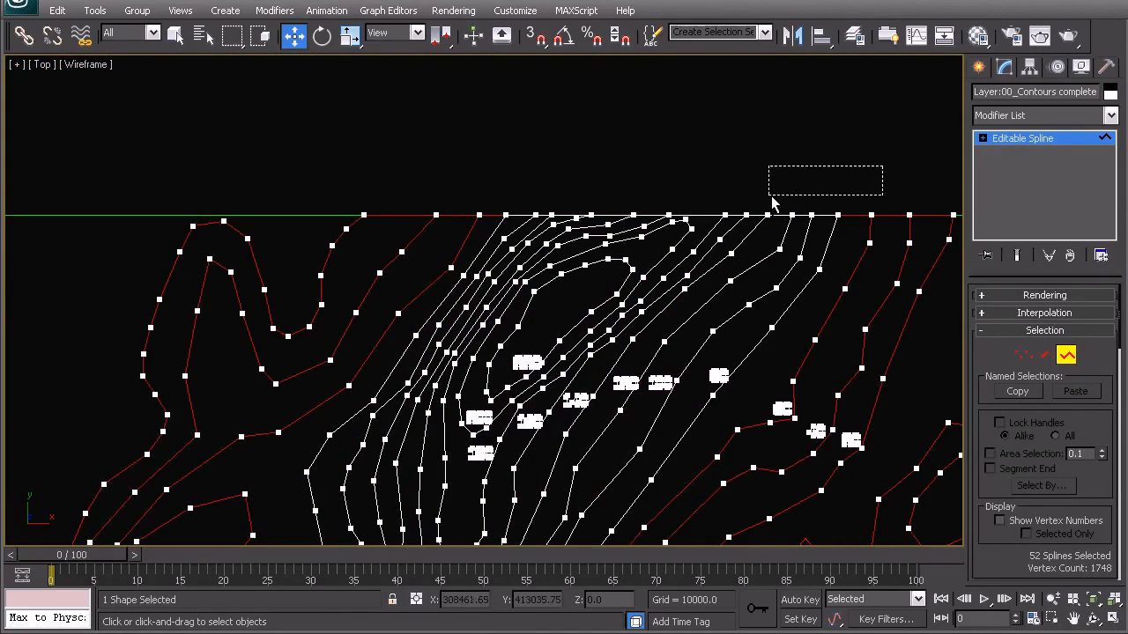
{"action": "left_click_drag", "start_coordinate": [306, 274], "coordinate": [309, 278], "text": "ctrl"}
- Go over the remaining hills and add any contour line still missing from the selection
{"action": "middle_click_drag", "start_coordinate": [524, 506], "coordinate": [612, 246]}
{"action": "scroll", "coordinate": [611, 246], "scroll_direction": "down", "scroll_amount": 3}
{"action": "middle_click_drag", "start_coordinate": [193, 424], "coordinate": [433, 220]}
{"action": "scroll", "coordinate": [433, 220], "scroll_direction": "up", "scroll_amount": 1}
{"action": "scroll", "coordinate": [483, 288], "scroll_direction": "down", "scroll_amount": 3}
{"action": "middle_click_drag", "start_coordinate": [513, 422], "coordinate": [616, 124]}
{"action": "scroll", "coordinate": [462, 262], "scroll_direction": "up", "scroll_amount": 3}
{"action": "middle_click_drag", "start_coordinate": [391, 172], "coordinate": [319, 387]}
{"action": "scroll", "coordinate": [510, 231], "scroll_direction": "up", "scroll_amount": 2}
{"action": "left_click_drag", "start_coordinate": [546, 270], "coordinate": [561, 284]}
{"action": "scroll", "coordinate": [579, 282], "scroll_direction": "down", "scroll_amount": 5}
{"action": "middle_click_drag", "start_coordinate": [579, 282], "coordinate": [687, 2]}
{"action": "scroll", "coordinate": [608, 105], "scroll_direction": "up", "scroll_amount": 4}
{"action": "scroll", "coordinate": [608, 114], "scroll_direction": "down", "scroll_amount": 4}
{"action": "scroll", "coordinate": [547, 229], "scroll_direction": "up", "scroll_amount": 4}
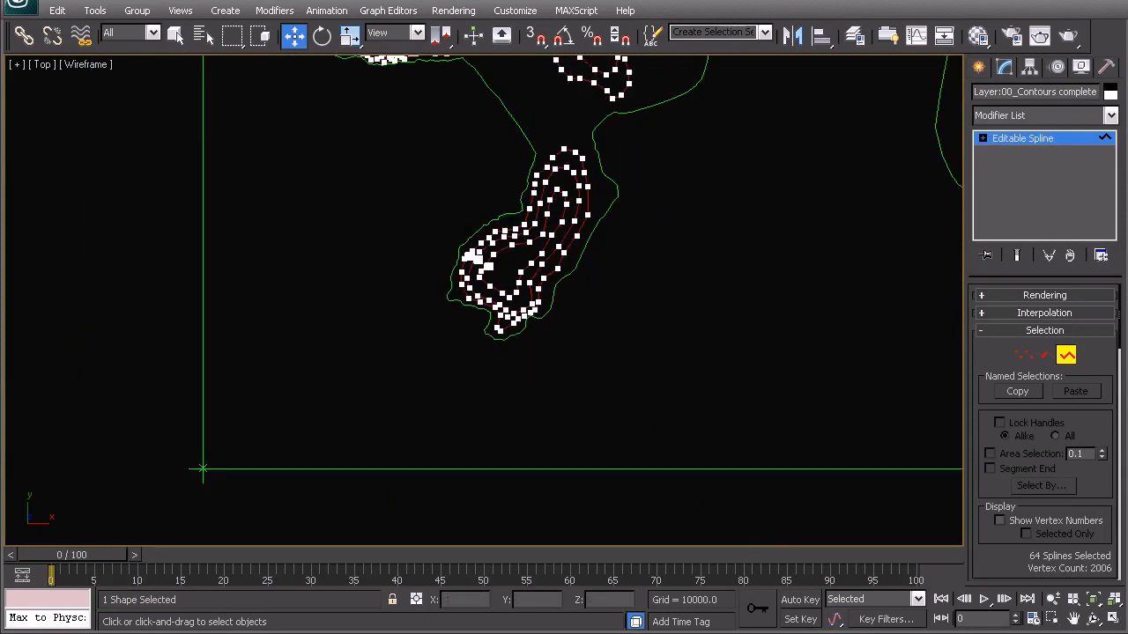
- Detach the selected contour splines as a separate shape named Shape004 and return to object level
{"action": "left_click_drag", "start_coordinate": [1121, 342], "coordinate": [1124, 504]}
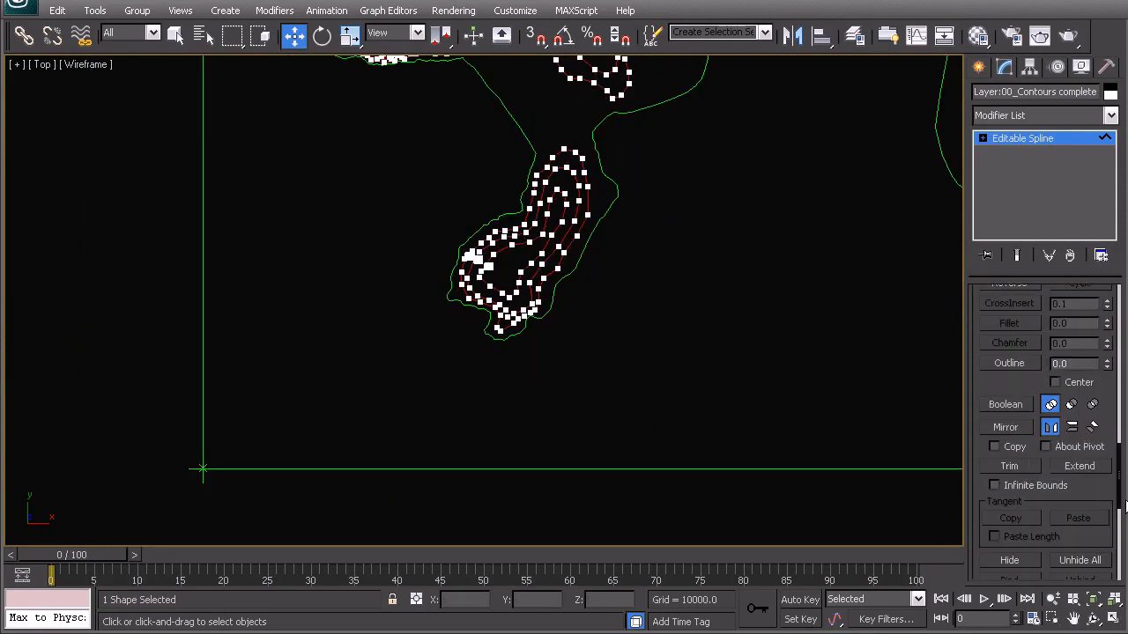
{"action": "scroll", "coordinate": [1029, 476], "scroll_direction": "down", "scroll_amount": 5}
{"action": "left_click", "coordinate": [1009, 446]}
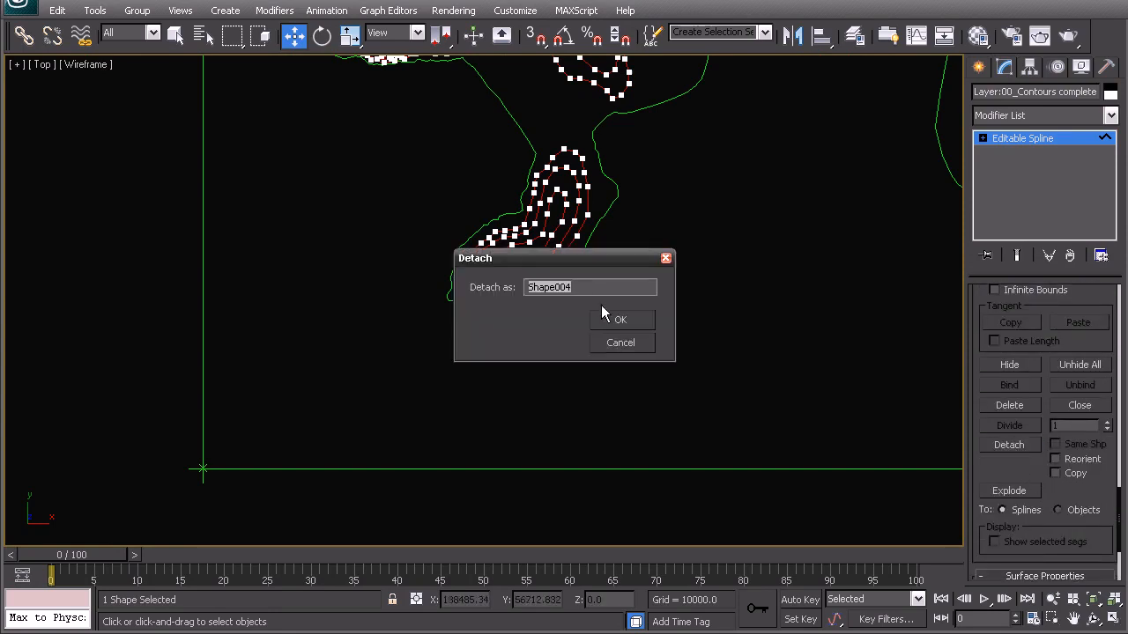
{"action": "left_click", "coordinate": [616, 319]}
{"action": "right_click", "coordinate": [613, 314]}
{"action": "left_click", "coordinate": [595, 293]}
- Select the detached contour shape and isolate it
{"action": "left_click", "coordinate": [537, 236]}
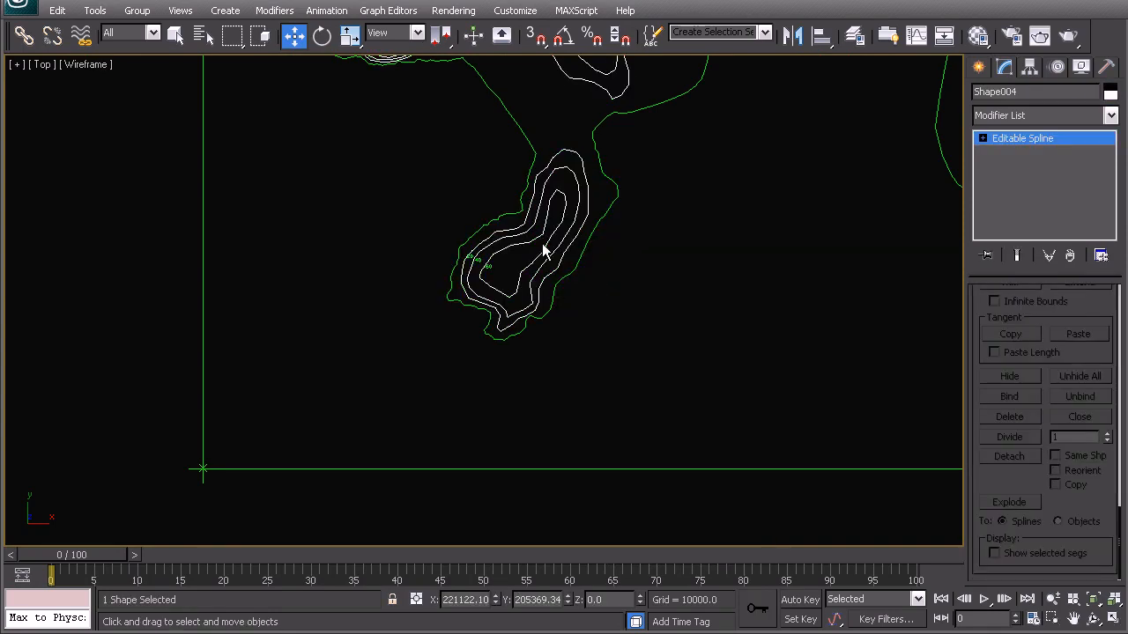
{"action": "right_click", "coordinate": [541, 235]}
{"action": "left_click", "coordinate": [567, 132]}
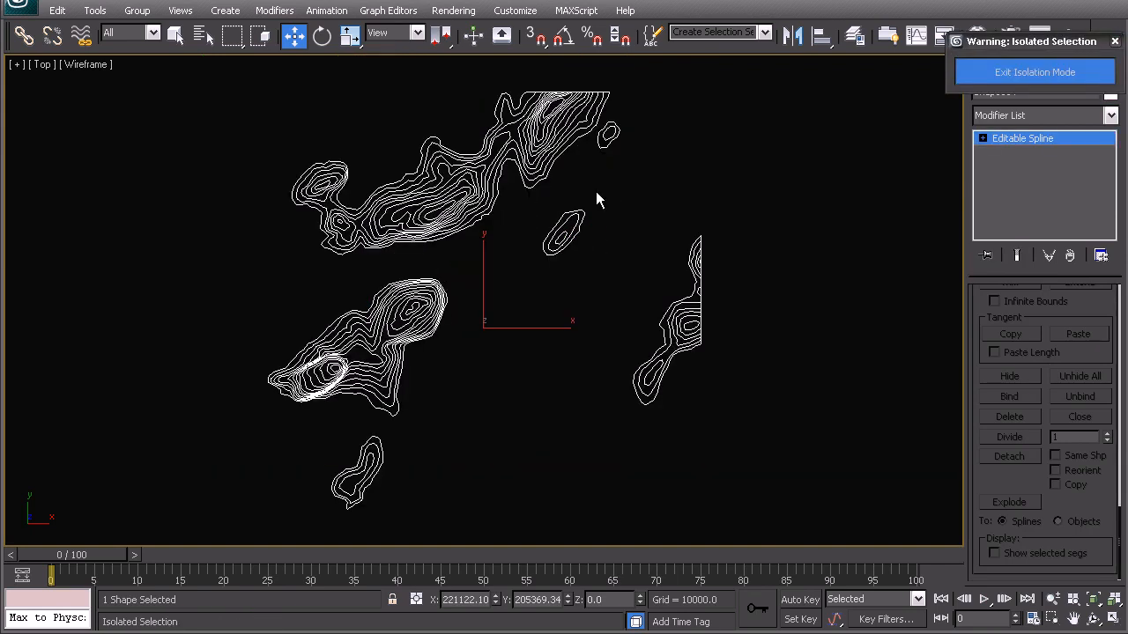
{"action": "left_click", "coordinate": [655, 141]}
- Examine the isolated contours hill by hill, including the straight closing lines along the map border
{"action": "scroll", "coordinate": [339, 376], "scroll_direction": "up", "scroll_amount": 3}
{"action": "middle_click_drag", "start_coordinate": [294, 375], "coordinate": [438, 538]}
{"action": "middle_click_drag", "start_coordinate": [534, 211], "coordinate": [250, 288]}
{"action": "middle_click_drag", "start_coordinate": [569, 397], "coordinate": [196, 149]}
{"action": "middle_click_drag", "start_coordinate": [359, 376], "coordinate": [151, 513]}
{"action": "middle_click_drag", "start_coordinate": [551, 352], "coordinate": [444, 454]}
{"action": "scroll", "coordinate": [434, 259], "scroll_direction": "down", "scroll_amount": 2}
{"action": "middle_click_drag", "start_coordinate": [282, 232], "coordinate": [240, 278]}
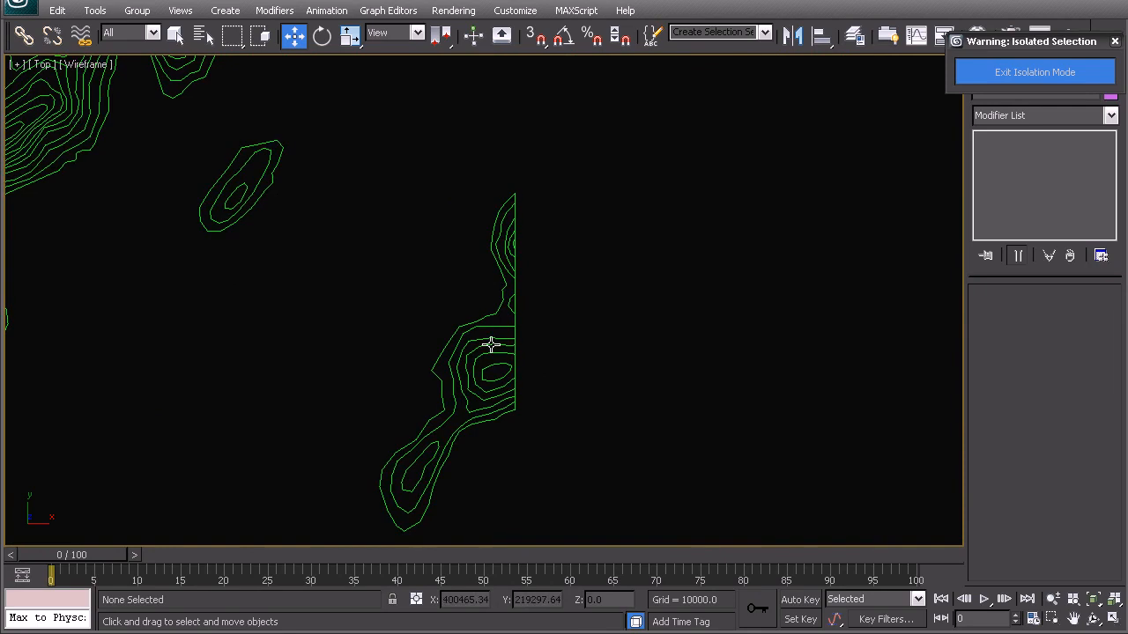
- With window selection at segment level, delete the straight segments closing the contours along the map's eastern edge
{"action": "left_click", "coordinate": [491, 345]}
{"action": "scroll", "coordinate": [496, 370], "scroll_direction": "up", "scroll_amount": 2}
{"action": "left_click_drag", "start_coordinate": [1121, 538], "coordinate": [1114, 293]}
{"action": "left_click", "coordinate": [1045, 354]}
{"action": "left_click", "coordinate": [261, 35]}
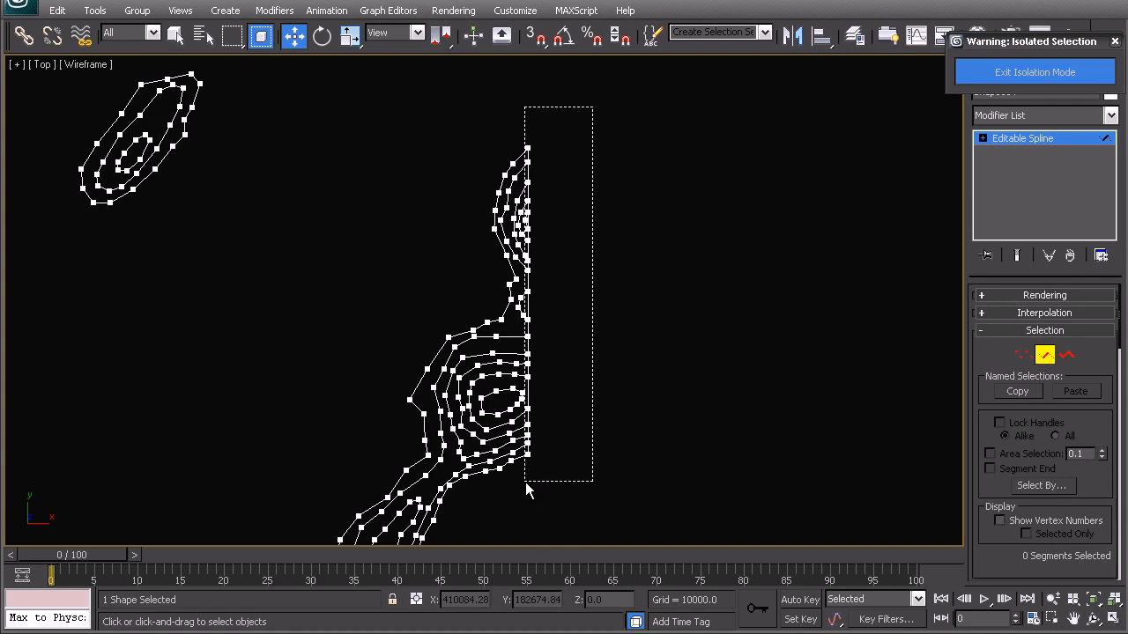
{"action": "left_click_drag", "start_coordinate": [525, 482], "coordinate": [536, 468]}
{"action": "key", "text": "Delete"}
- Delete the straight segments closing the contours along the map's northern edge, selecting them with a window at segment level
{"action": "middle_click_drag", "start_coordinate": [493, 202], "coordinate": [601, 425]}
{"action": "scroll", "coordinate": [522, 343], "scroll_direction": "down", "scroll_amount": 2}
{"action": "middle_click_drag", "start_coordinate": [522, 343], "coordinate": [539, 494]}
{"action": "scroll", "coordinate": [428, 321], "scroll_direction": "up", "scroll_amount": 4}
{"action": "middle_click_drag", "start_coordinate": [429, 321], "coordinate": [609, 367]}
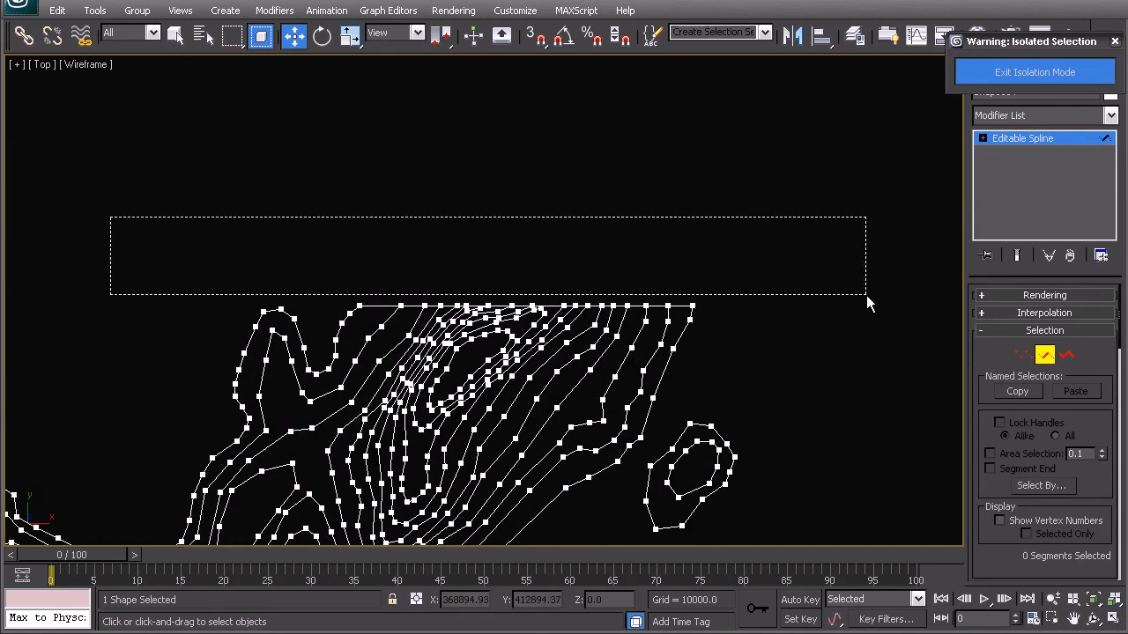
{"action": "left_click_drag", "start_coordinate": [867, 309], "coordinate": [867, 308]}
{"action": "key", "text": "Delete"}
- Inspect the remaining isolated contours for straight closing segments and return to object level
{"action": "scroll", "coordinate": [583, 292], "scroll_direction": "down", "scroll_amount": 5}
{"action": "middle_click_drag", "start_coordinate": [543, 386], "coordinate": [681, 170]}
{"action": "scroll", "coordinate": [480, 304], "scroll_direction": "up", "scroll_amount": 3}
{"action": "scroll", "coordinate": [414, 353], "scroll_direction": "up", "scroll_amount": 3}
{"action": "middle_click_drag", "start_coordinate": [405, 326], "coordinate": [406, 498]}
{"action": "scroll", "coordinate": [541, 216], "scroll_direction": "down", "scroll_amount": 3}
{"action": "right_click", "coordinate": [542, 217]}
{"action": "left_click", "coordinate": [512, 199]}
{"action": "scroll", "coordinate": [536, 231], "scroll_direction": "down", "scroll_amount": 3}
{"action": "middle_click_drag", "start_coordinate": [658, 211], "coordinate": [535, 269]}
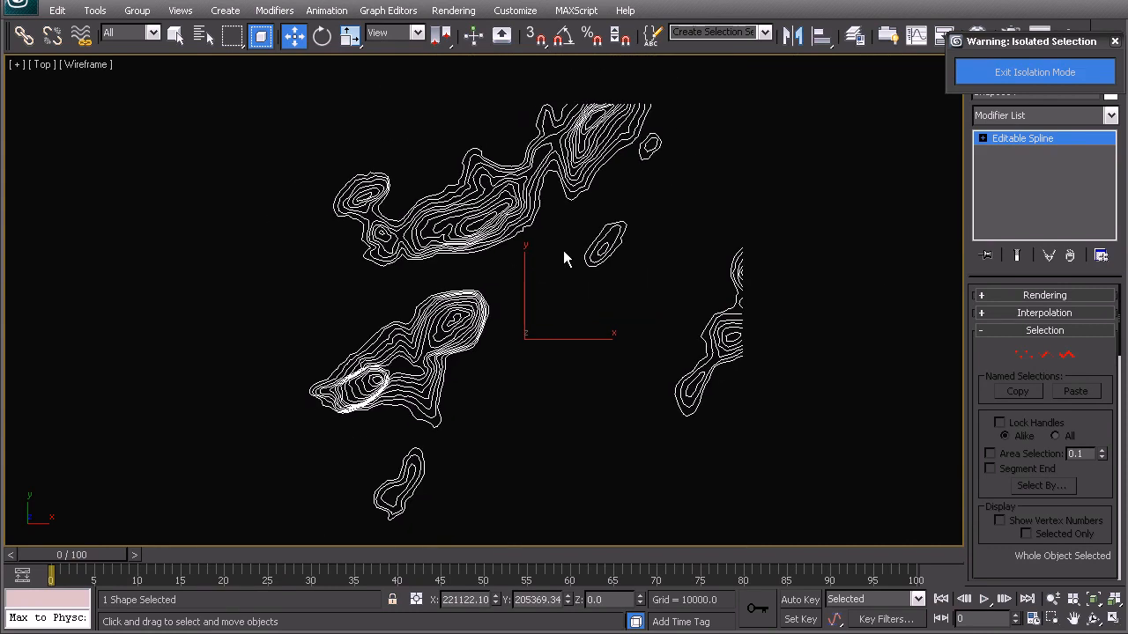
- Enter spline level on the contour shape and exit isolation to bring back the rest of the map
{"action": "left_click", "coordinate": [1066, 355]}
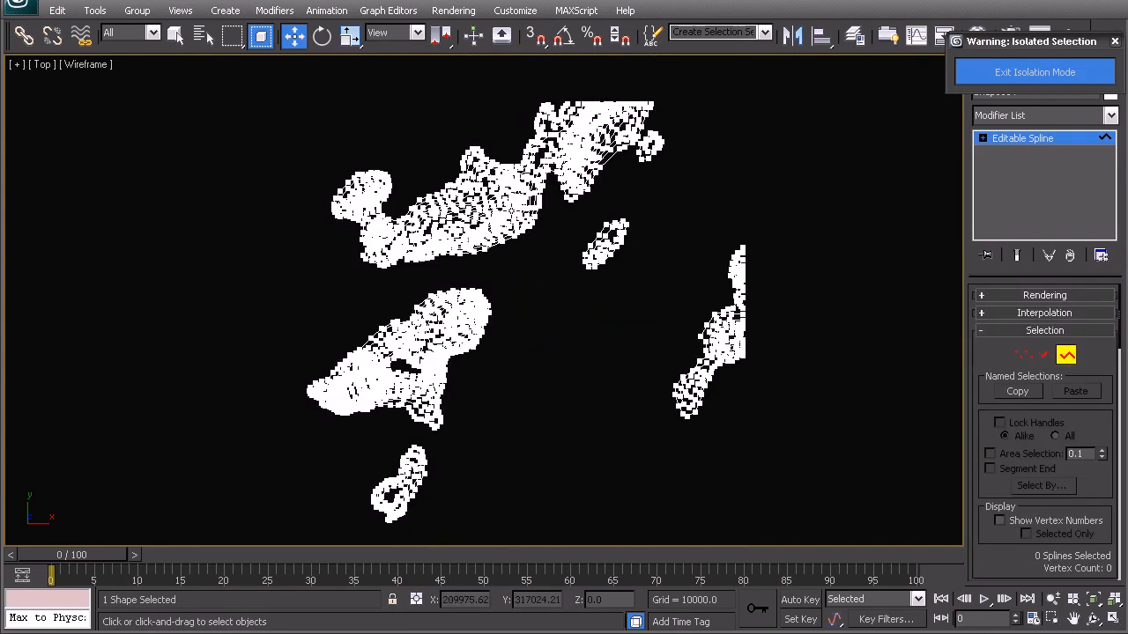
{"action": "left_click", "coordinate": [960, 73]}
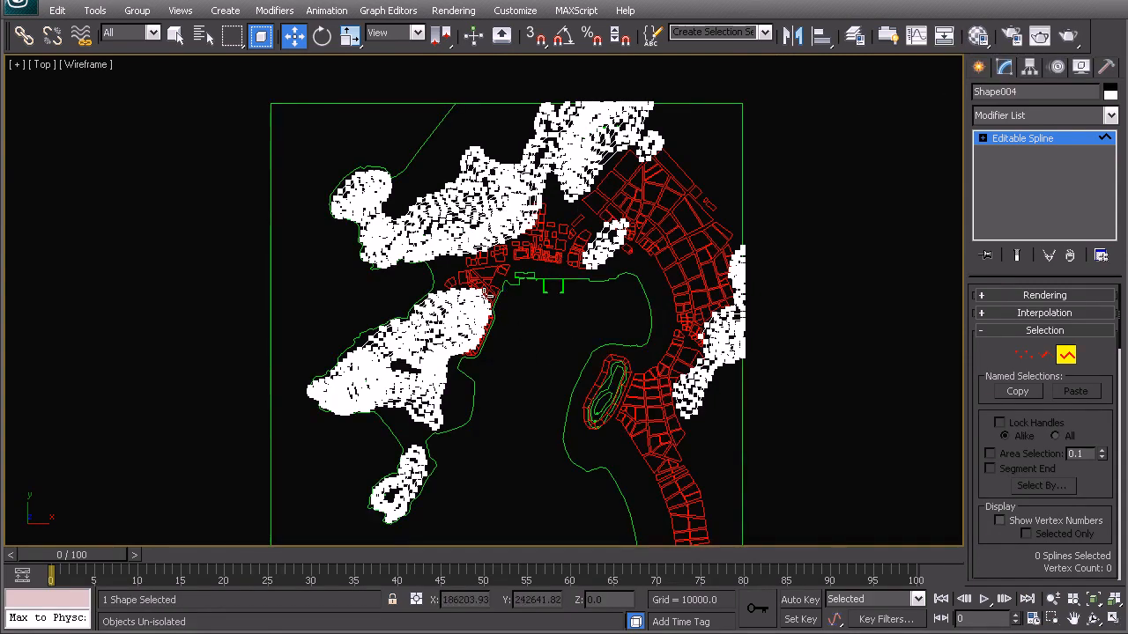
{"action": "scroll", "coordinate": [490, 291], "scroll_direction": "up", "scroll_amount": 4}
{"action": "scroll", "coordinate": [524, 319], "scroll_direction": "up", "scroll_amount": 5}
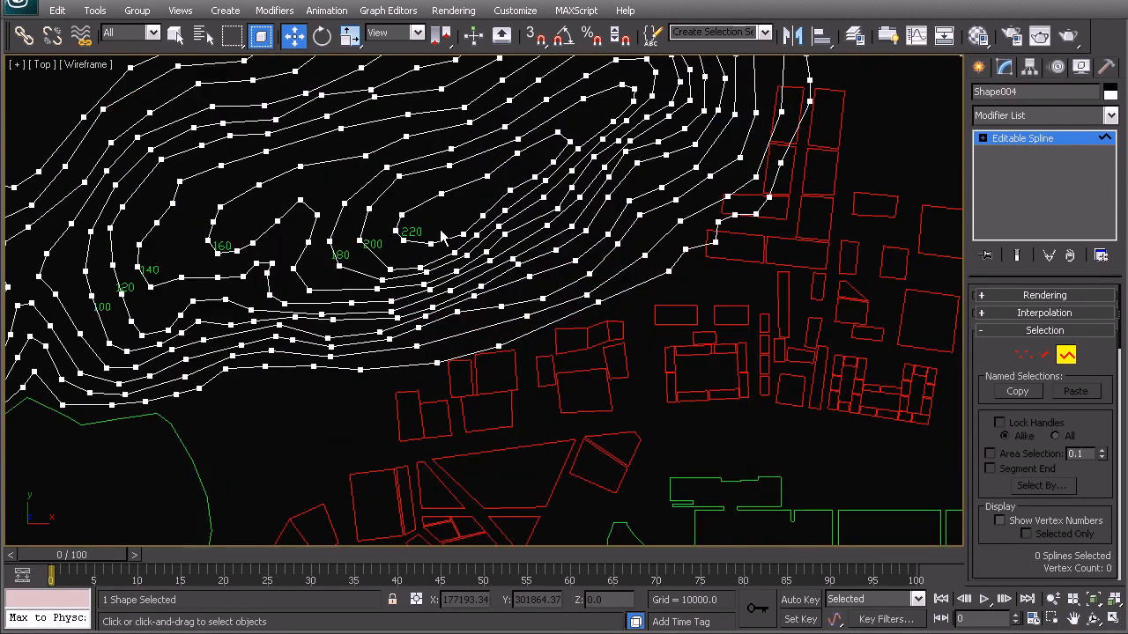
- Select the northern hill's contour spline labelled 220 and set its Z position to match that label
{"action": "left_click", "coordinate": [416, 244]}
{"action": "scroll", "coordinate": [393, 255], "scroll_direction": "up", "scroll_amount": 4}
{"action": "middle_click_drag", "start_coordinate": [353, 377], "coordinate": [429, 377]}
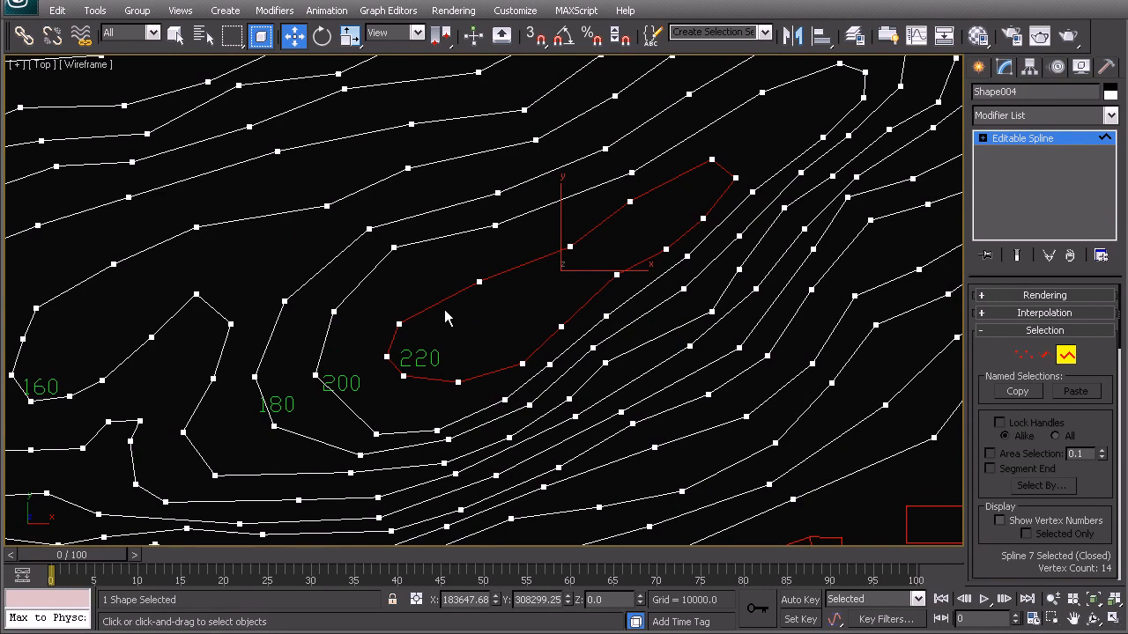
{"action": "middle_click_drag", "start_coordinate": [480, 362], "coordinate": [487, 292]}
{"action": "left_click", "coordinate": [598, 597]}
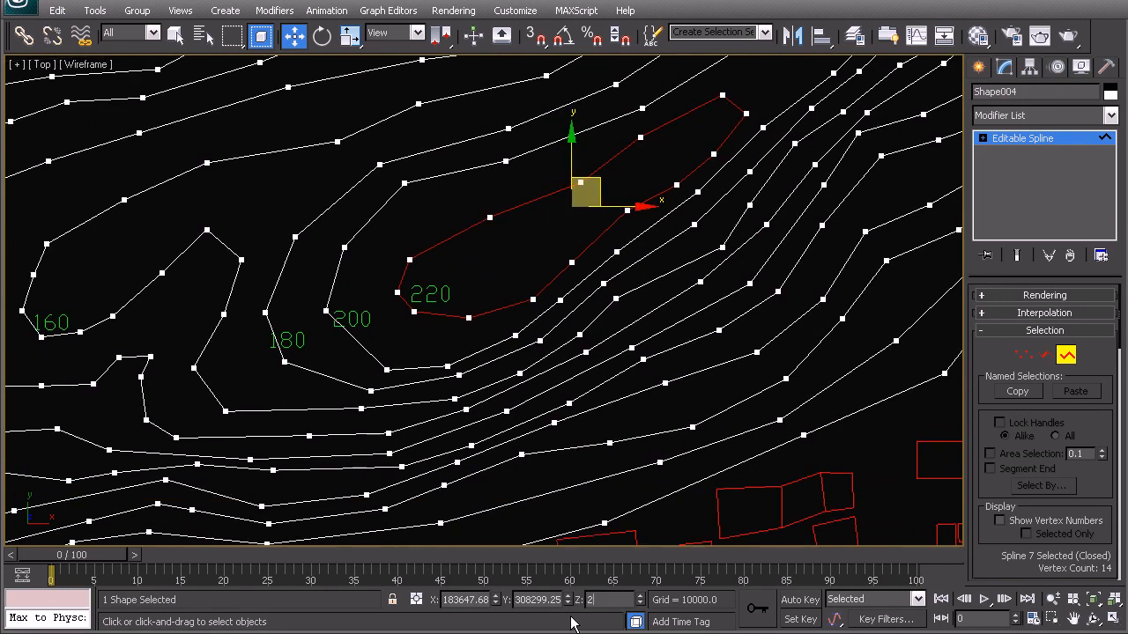
- Select the surrounding contour spline labelled 200 and set its Z position to match that label
{"action": "left_click", "coordinate": [367, 349]}
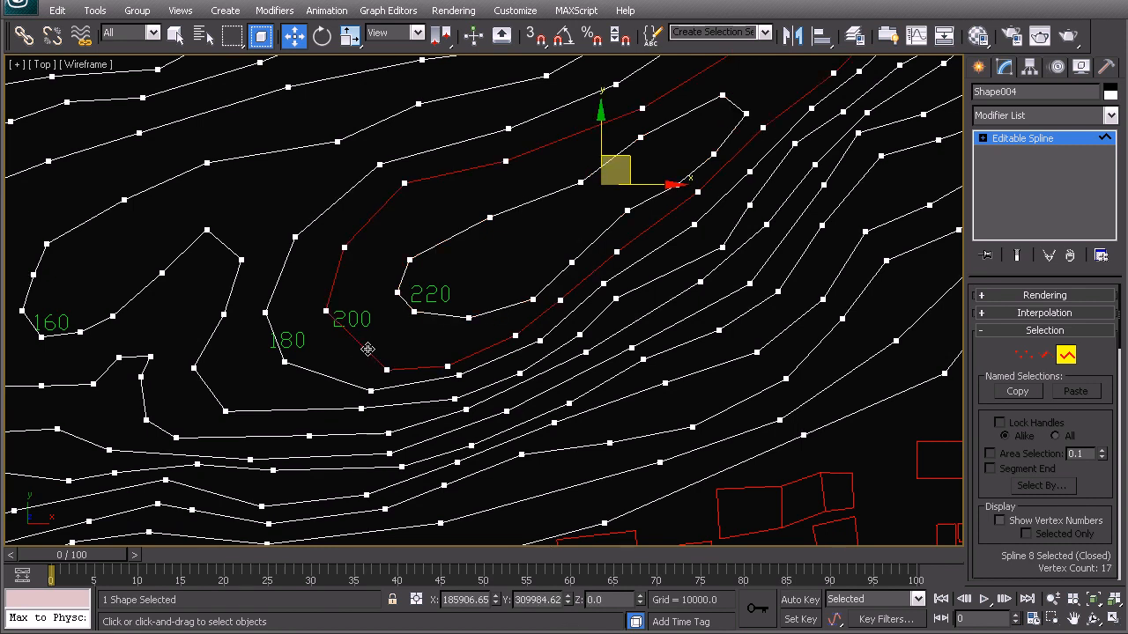
{"action": "left_click", "coordinate": [628, 601]}
{"action": "type", "text": "2"}
{"action": "key", "text": "Return"}
- Set the Z position of the contour spline labelled 180 to 180 and return to object level
{"action": "left_click", "coordinate": [316, 372]}
{"action": "type", "text": "180"}
{"action": "key", "text": "Return"}
{"action": "middle_click_drag", "start_coordinate": [340, 357], "coordinate": [433, 269]}
{"action": "right_click", "coordinate": [430, 269]}
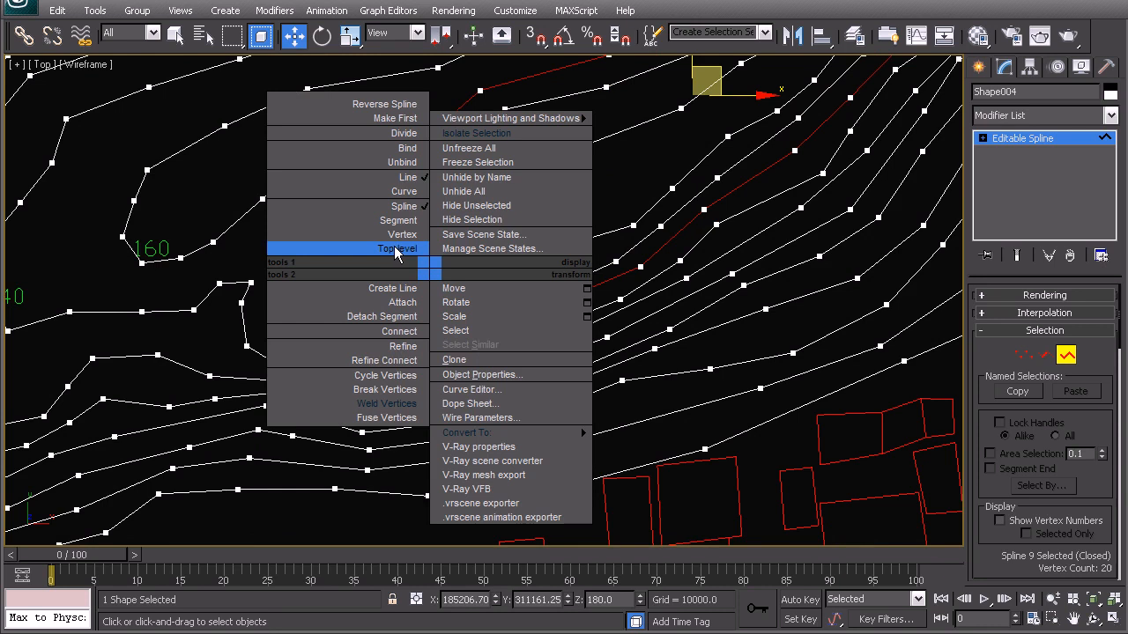
{"action": "left_click", "coordinate": [393, 251]}
{"action": "scroll", "coordinate": [432, 286], "scroll_direction": "down", "scroll_amount": 8}
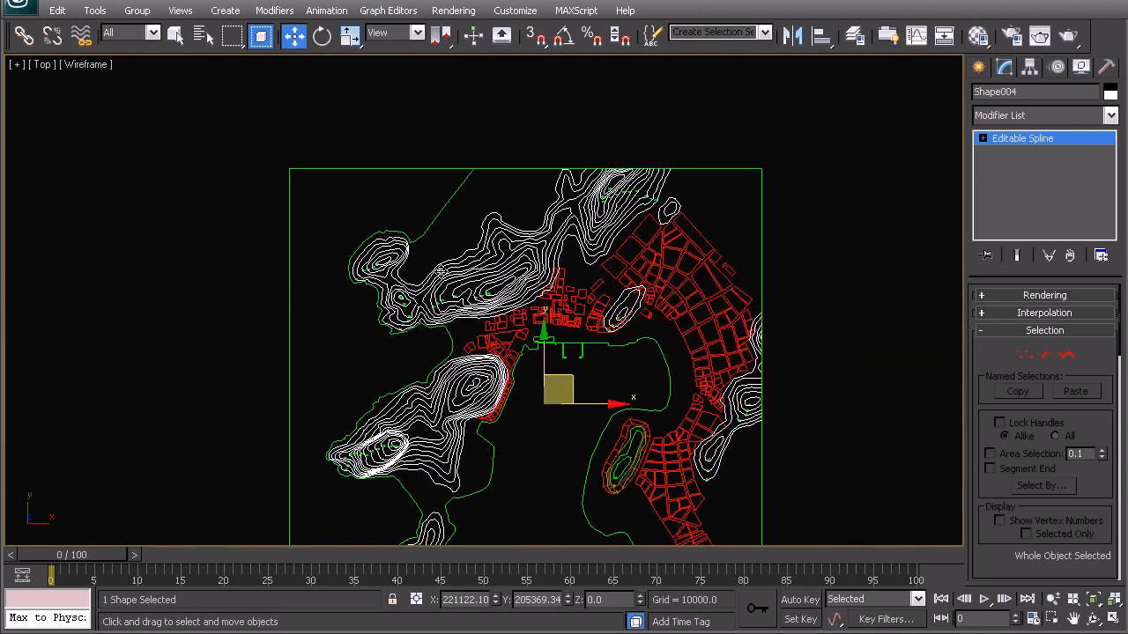
{"action": "middle_click_drag", "start_coordinate": [440, 271], "coordinate": [415, 161]}
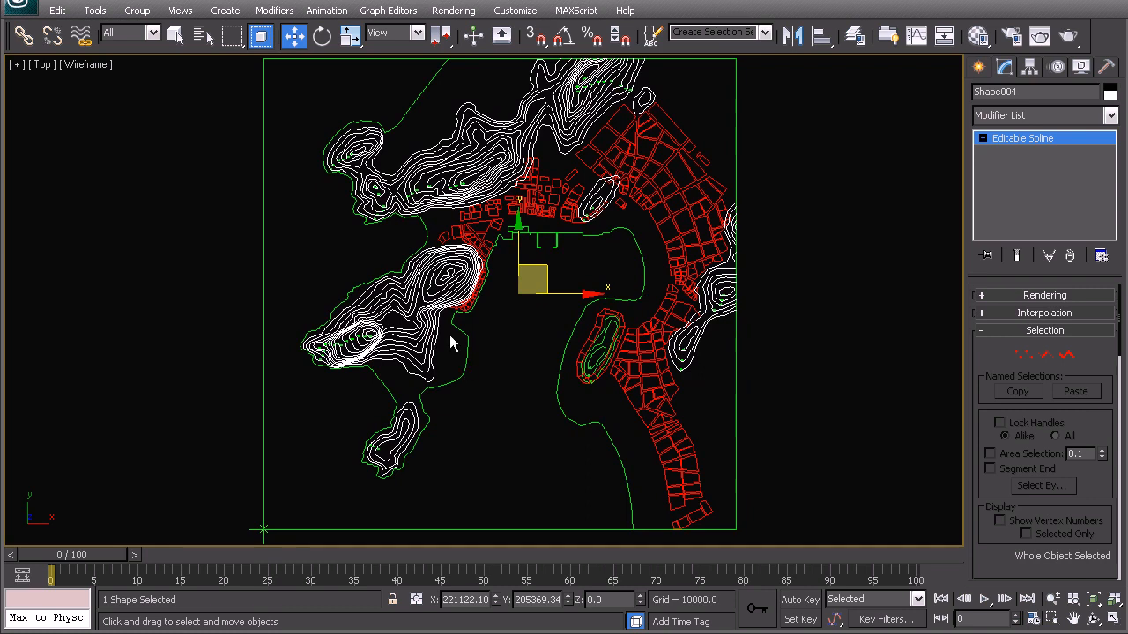
{"action": "middle_click_drag", "start_coordinate": [487, 280], "coordinate": [513, 307]}
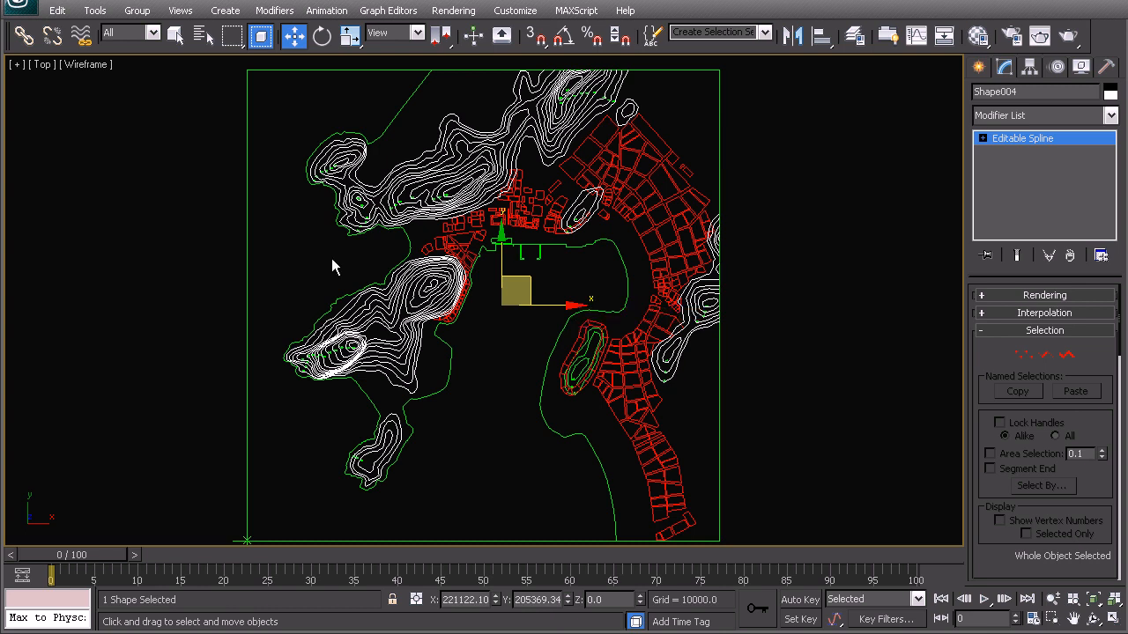
{"action": "scroll", "coordinate": [481, 267], "scroll_direction": "down", "scroll_amount": 3}
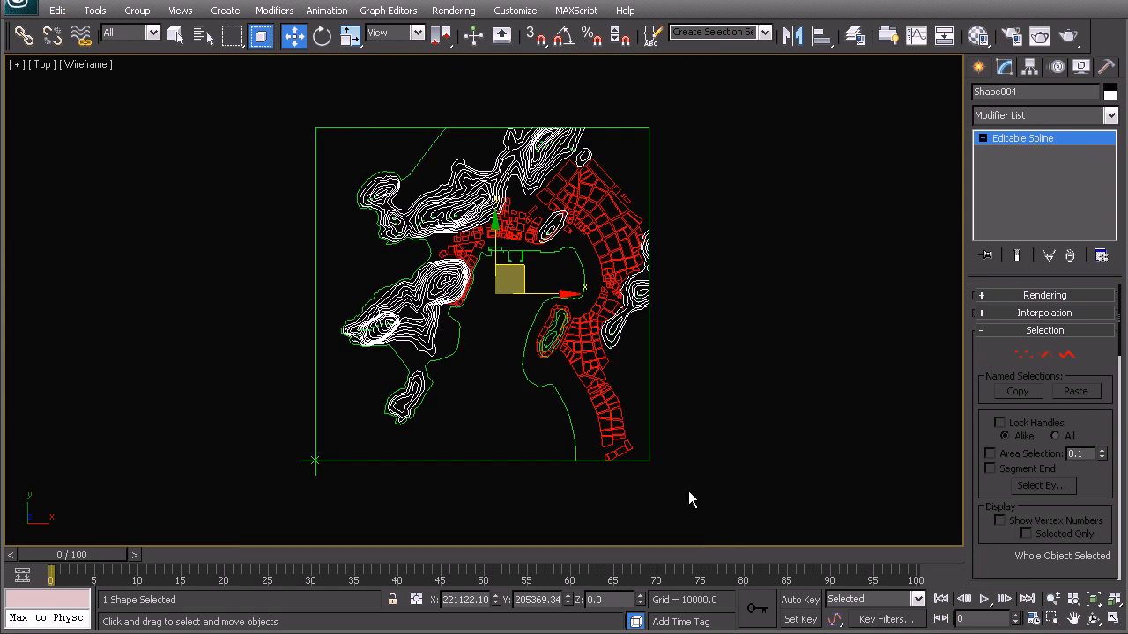
{"action": "scroll", "coordinate": [511, 370], "scroll_direction": "up", "scroll_amount": 4}
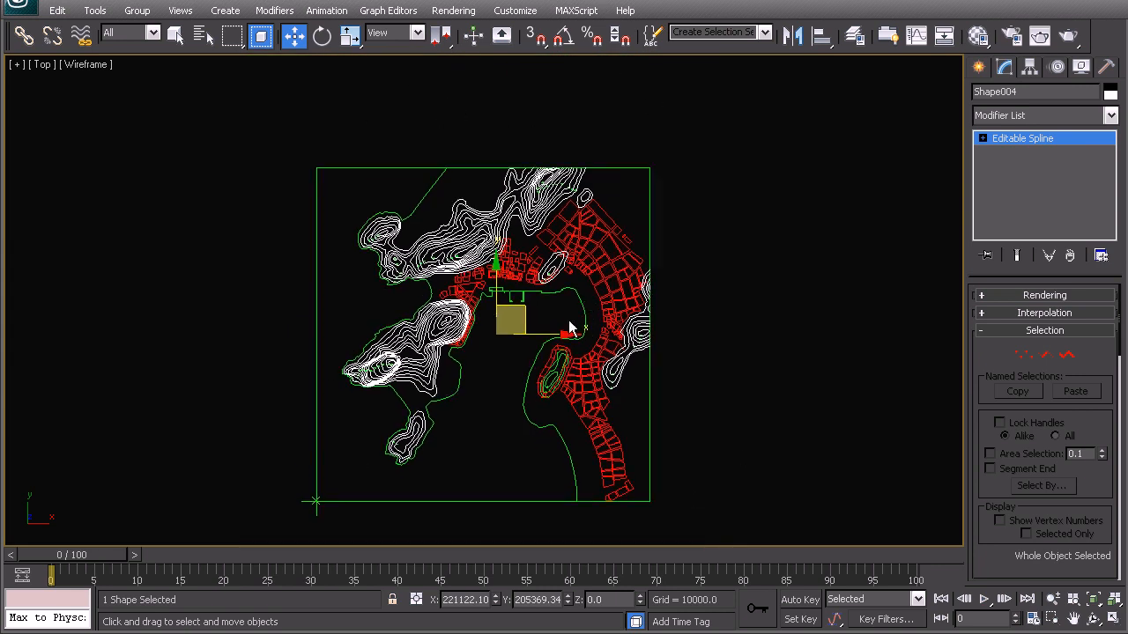
{"action": "middle_click_drag", "start_coordinate": [500, 351], "coordinate": [493, 341]}
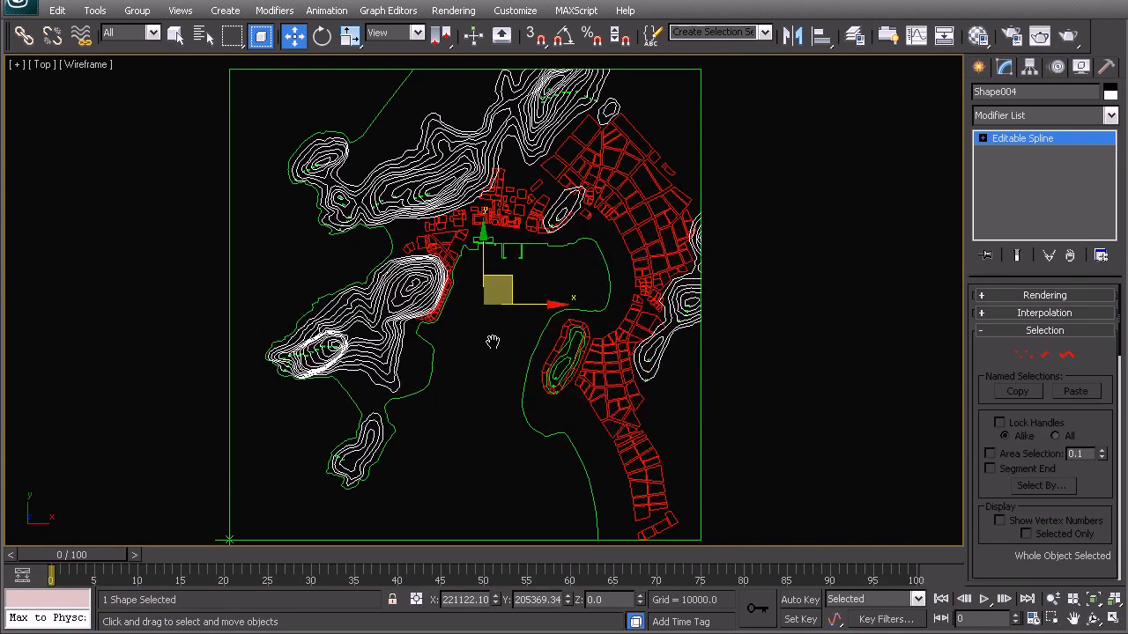